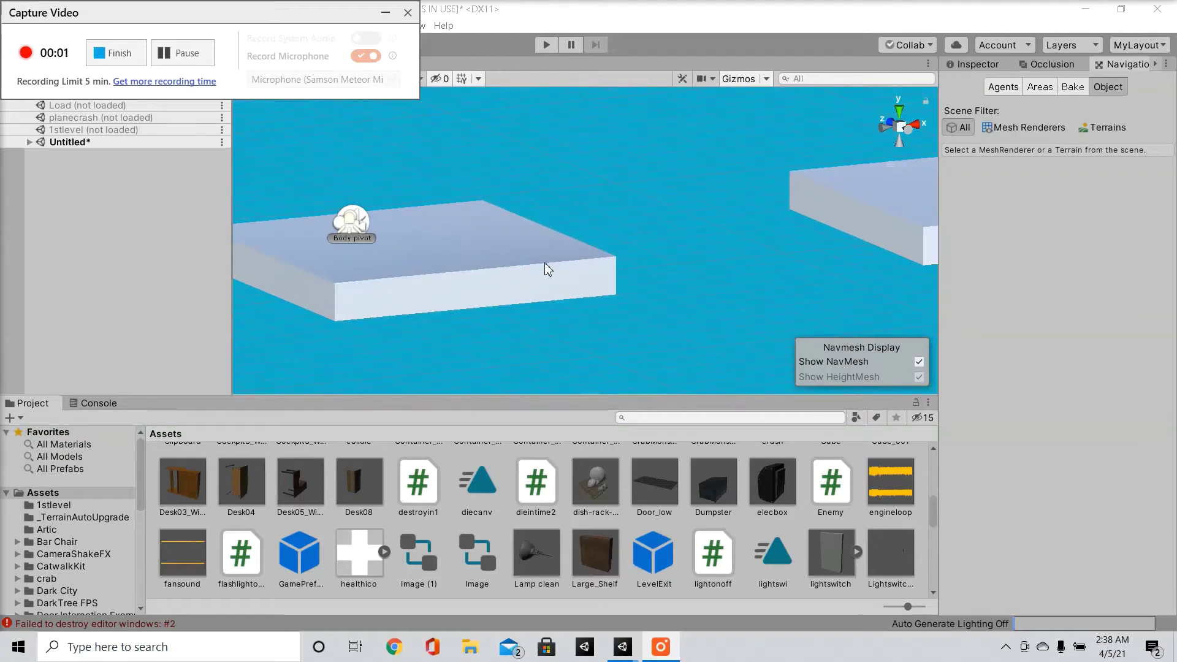
- Add a 3D Cube object to the untitled scene from the Hierarchy
{"action": "left_click", "coordinate": [385, 12]}
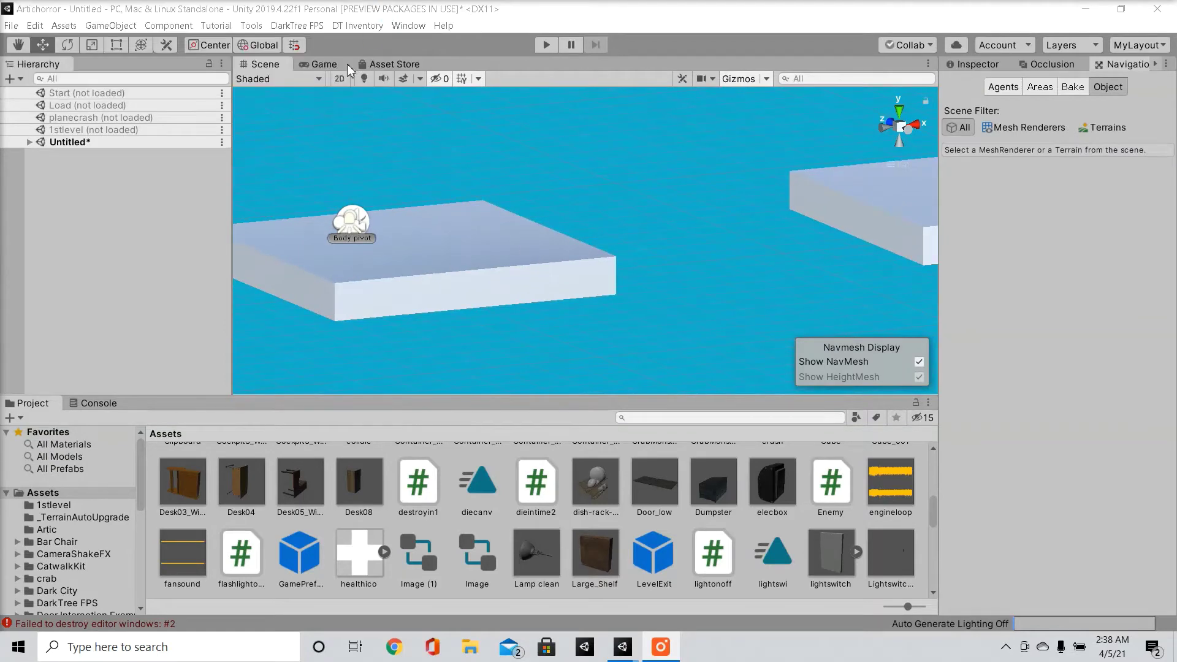
{"action": "right_click", "coordinate": [68, 182]}
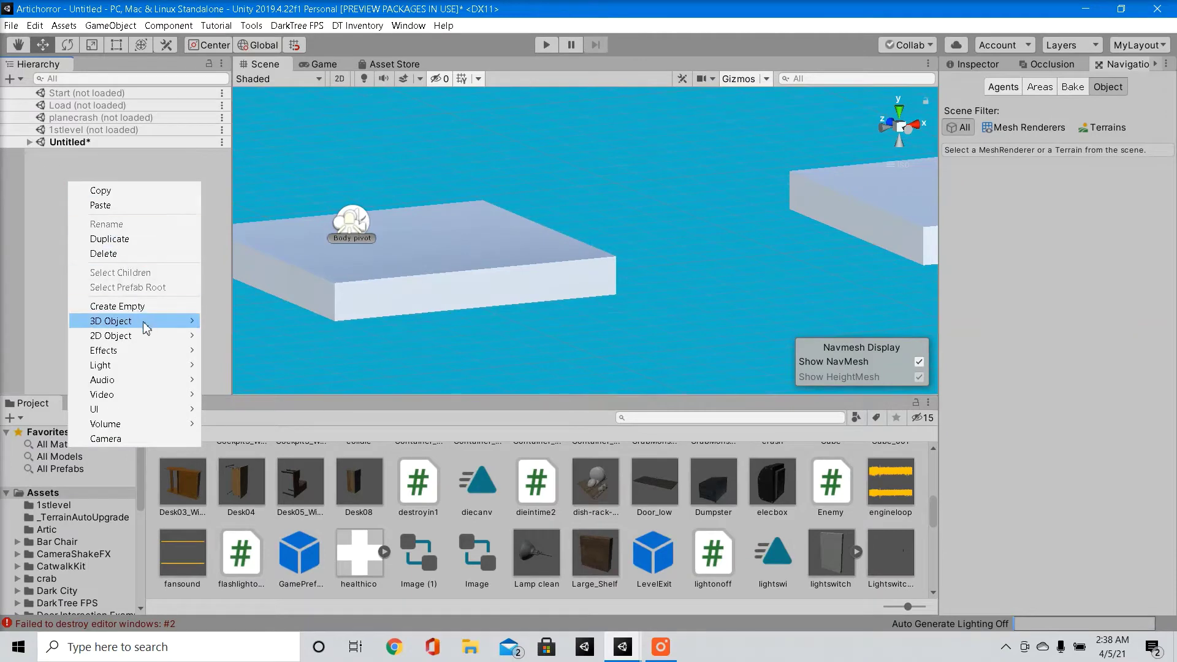
{"action": "mouse_move", "coordinate": [147, 322]}
{"action": "left_click", "coordinate": [232, 321]}
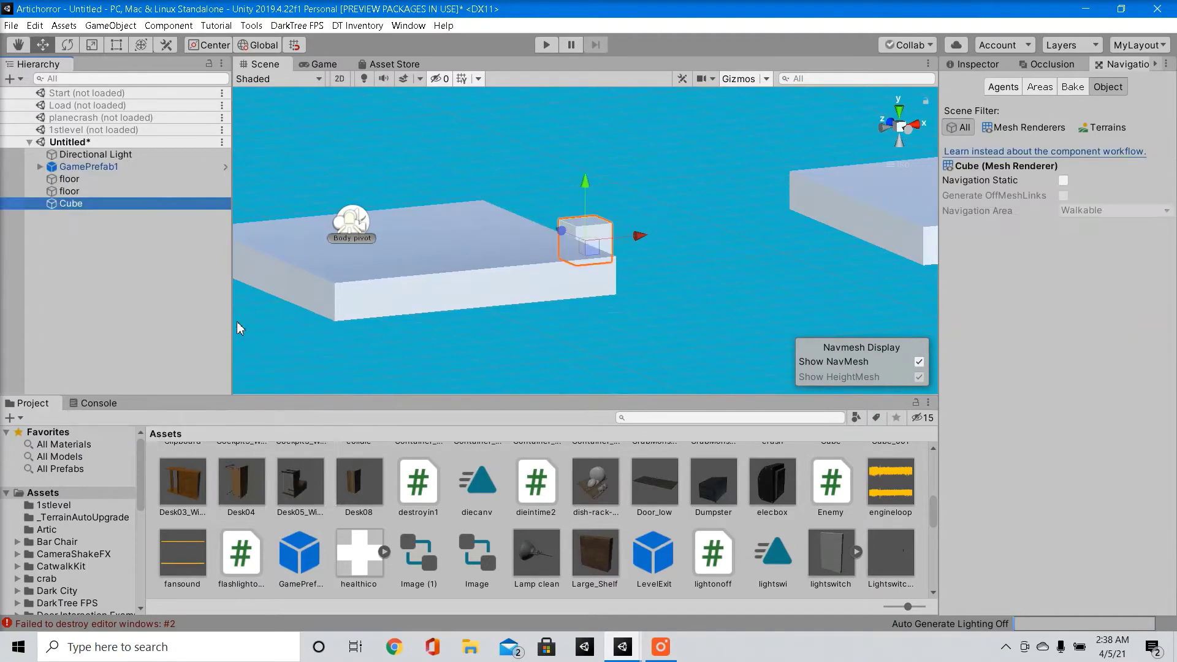
- Frame the new Cube in the Scene view and check it from the left and back
{"action": "double_click", "coordinate": [97, 205]}
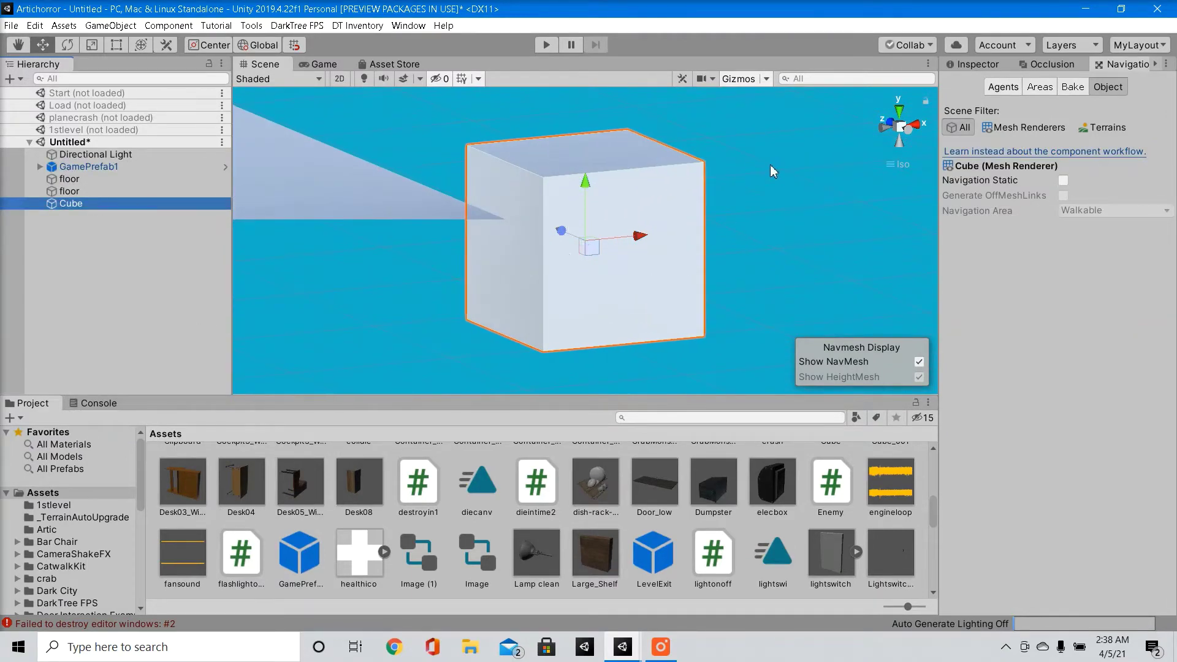
{"action": "left_click", "coordinate": [913, 128]}
{"action": "left_click", "coordinate": [913, 130]}
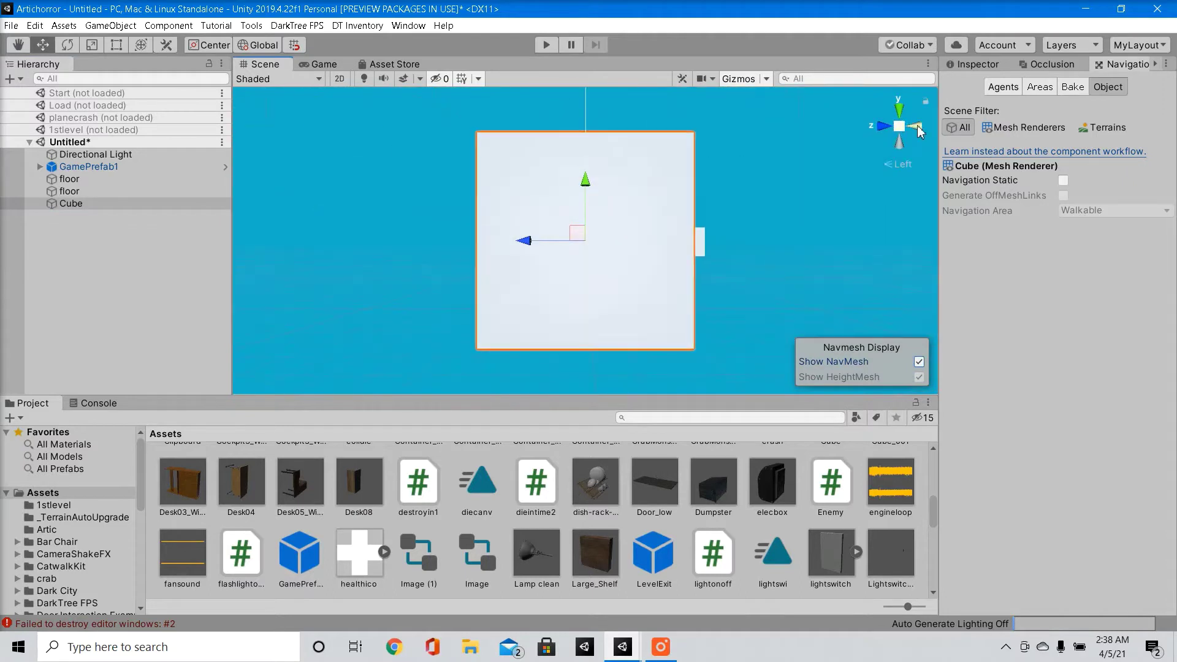
- Set the Cube's Scale X and Z to 2 in the Inspector
{"action": "left_click", "coordinate": [1000, 67]}
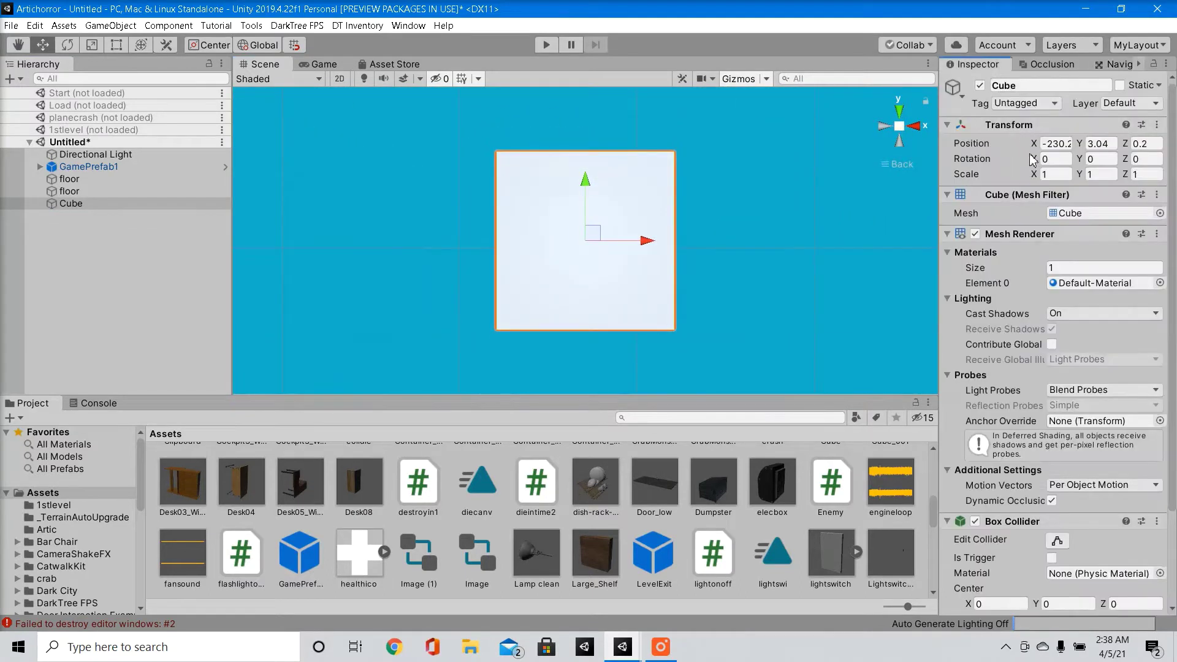
{"action": "left_click", "coordinate": [1054, 174]}
{"action": "type", "text": "2"}
{"action": "left_click", "coordinate": [1144, 174]}
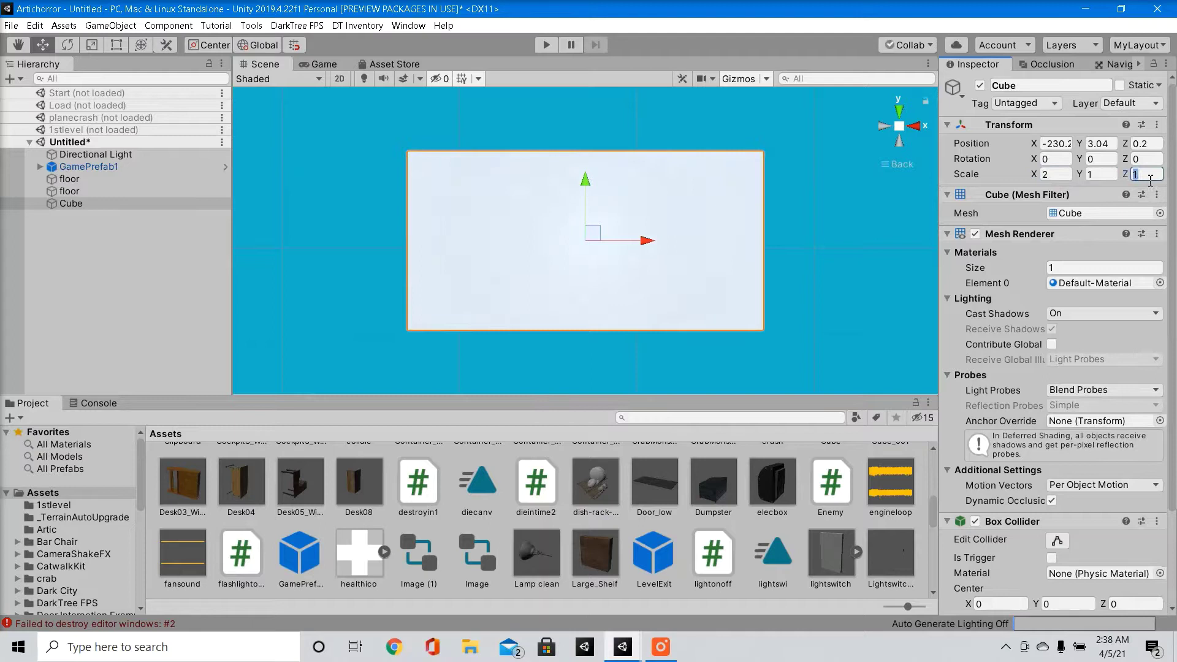
{"action": "type", "text": "2"}
{"action": "scroll", "coordinate": [655, 222], "scroll_direction": "down", "scroll_amount": 5}
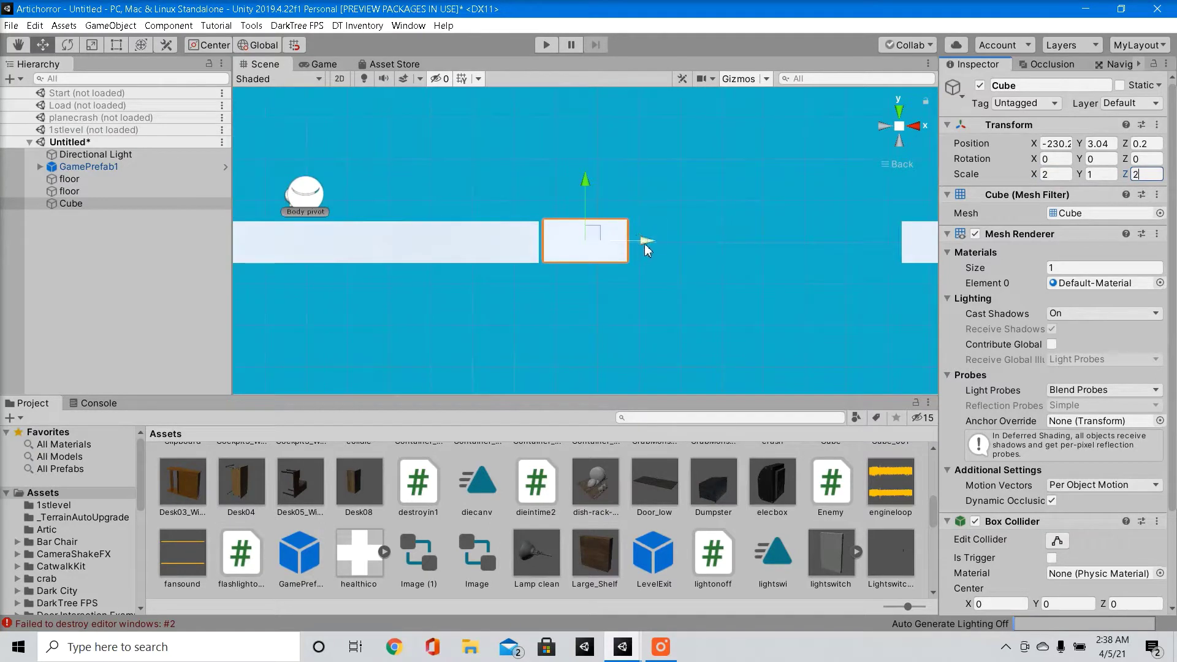
- Move the Cube to Y 3, Z 0.12, between the two floor platforms
{"action": "left_click_drag", "start_coordinate": [644, 241], "coordinate": [645, 245]}
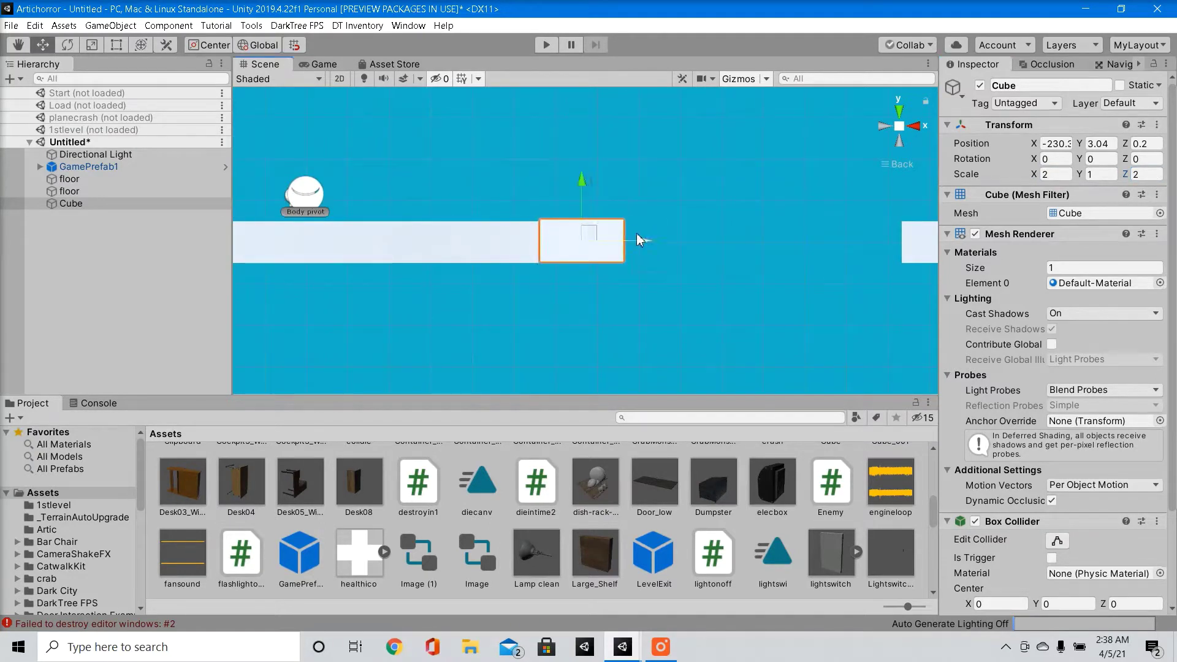
{"action": "left_click_drag", "start_coordinate": [583, 185], "coordinate": [583, 188]}
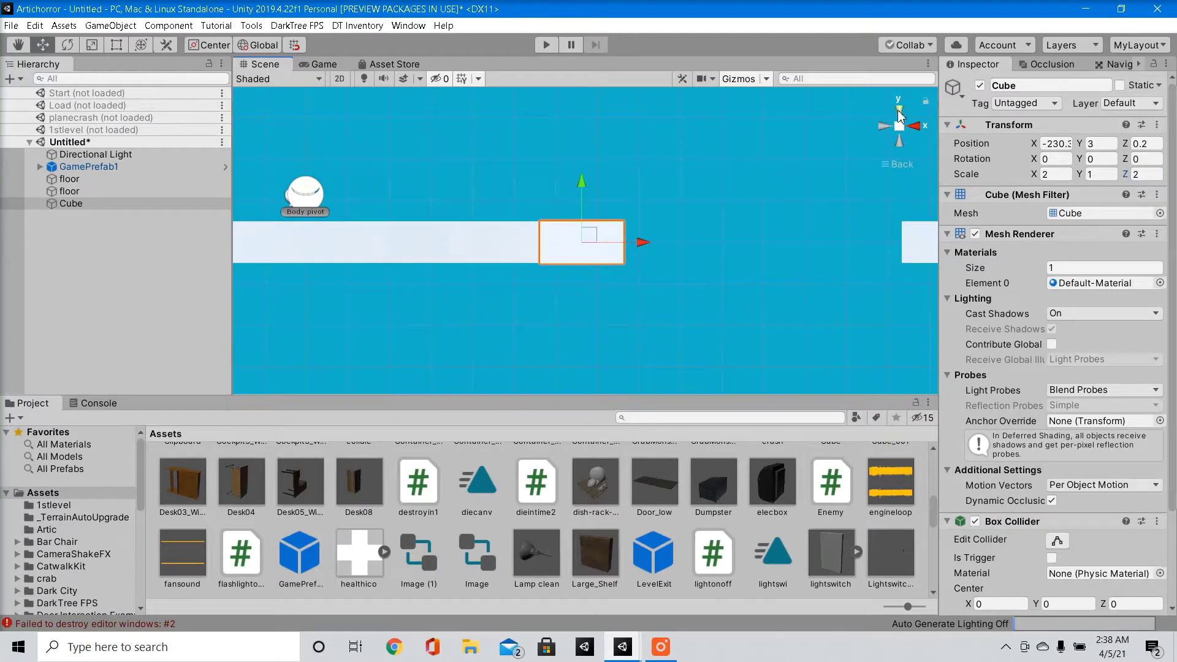
{"action": "left_click", "coordinate": [899, 112]}
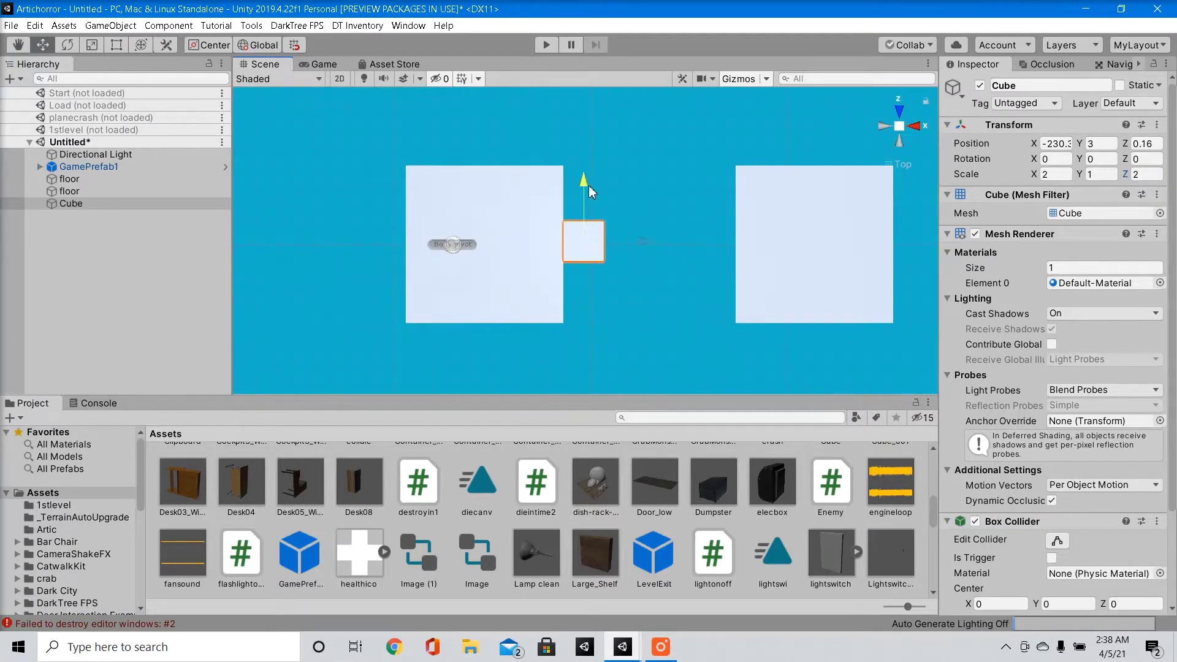
{"action": "left_click_drag", "start_coordinate": [589, 184], "coordinate": [589, 186]}
{"action": "left_click_drag", "start_coordinate": [661, 278], "coordinate": [664, 307], "text": "alt"}
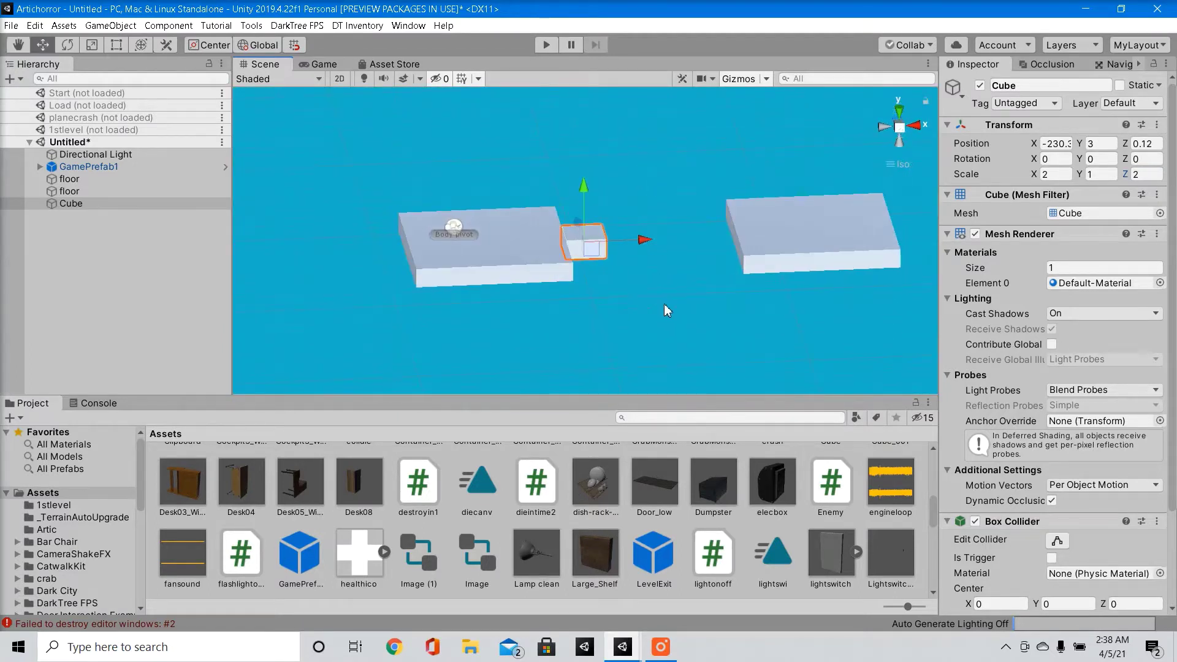
{"action": "scroll", "coordinate": [1031, 518], "scroll_direction": "down", "scroll_amount": 3}
- Copy the Box Collider and paste it onto the Cube as a second Box Collider
{"action": "right_click", "coordinate": [1017, 409]}
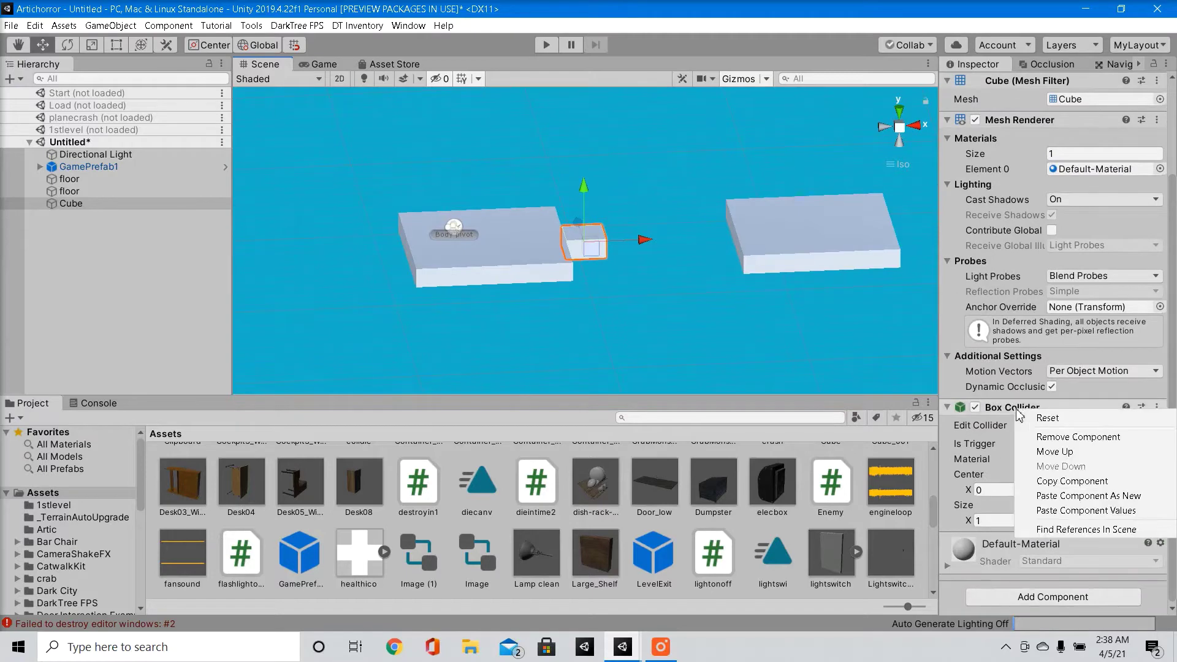
{"action": "left_click", "coordinate": [1070, 483]}
{"action": "right_click", "coordinate": [1012, 409]}
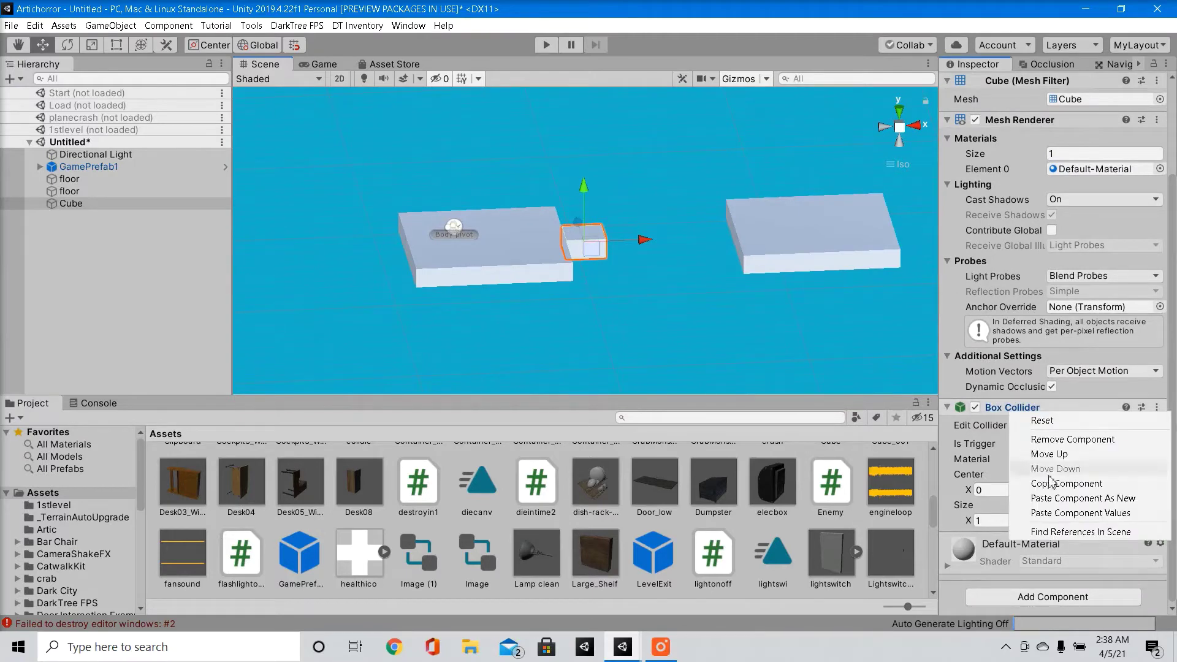
{"action": "left_click", "coordinate": [1060, 498]}
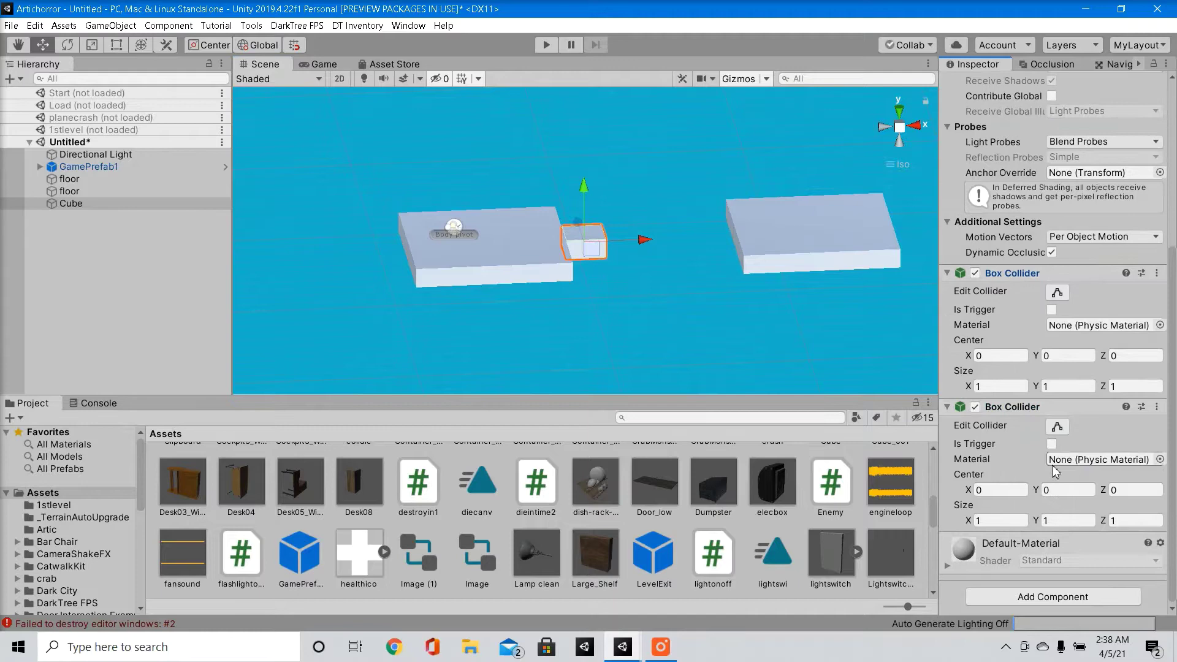
- Mark the second Box Collider as Is Trigger and enter Edit Collider mode
{"action": "left_click", "coordinate": [1052, 445]}
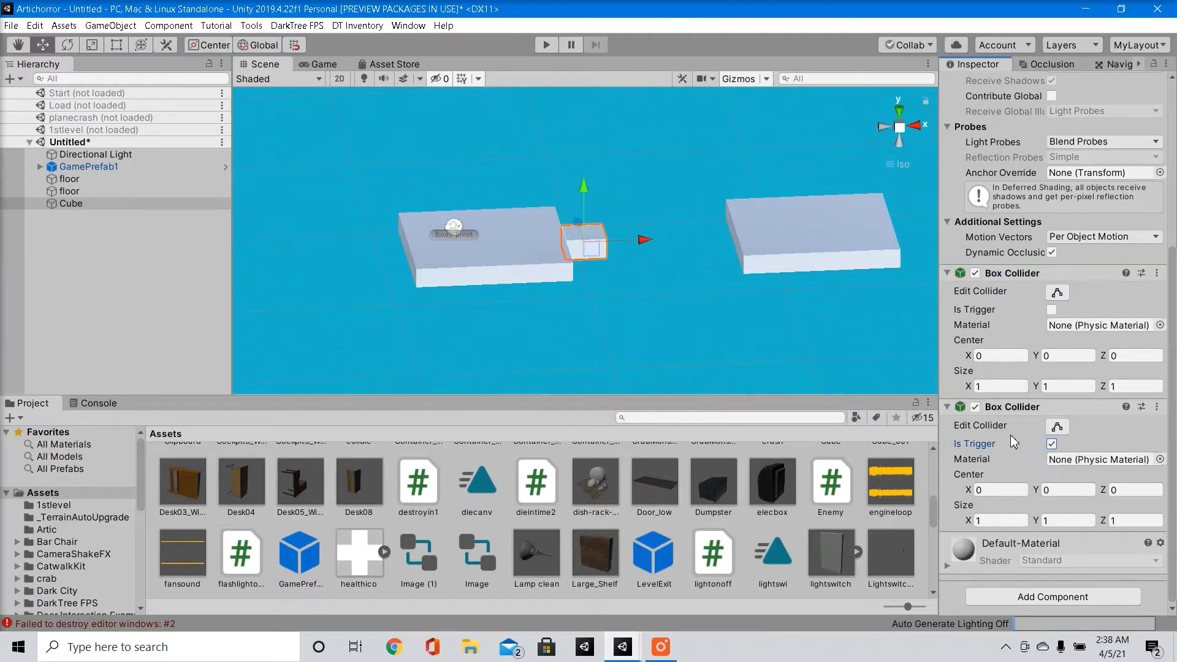
{"action": "left_click", "coordinate": [1058, 428]}
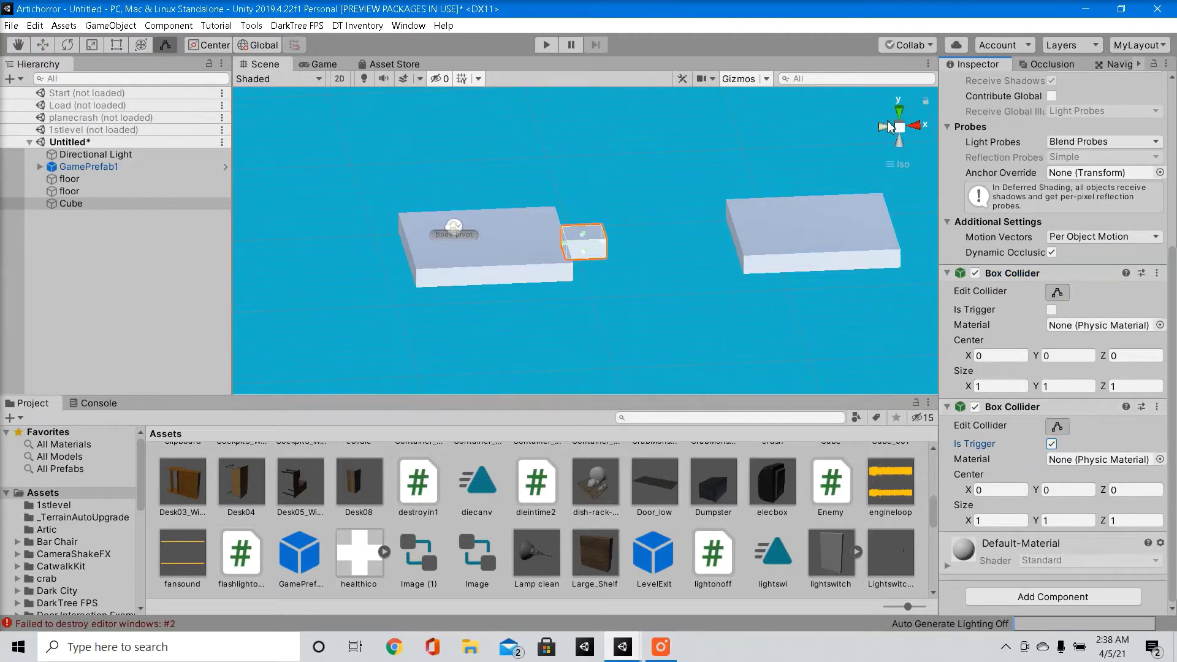
{"action": "left_click", "coordinate": [885, 127]}
{"action": "left_click", "coordinate": [917, 128]}
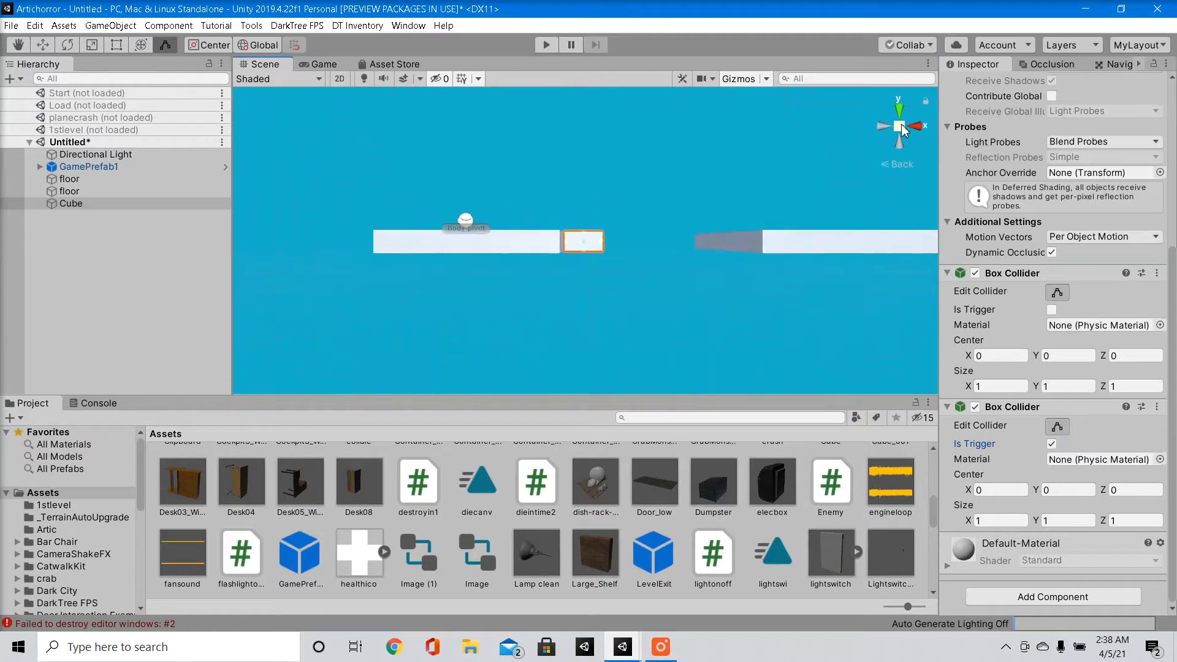
{"action": "scroll", "coordinate": [585, 240], "scroll_direction": "up", "scroll_amount": 1}
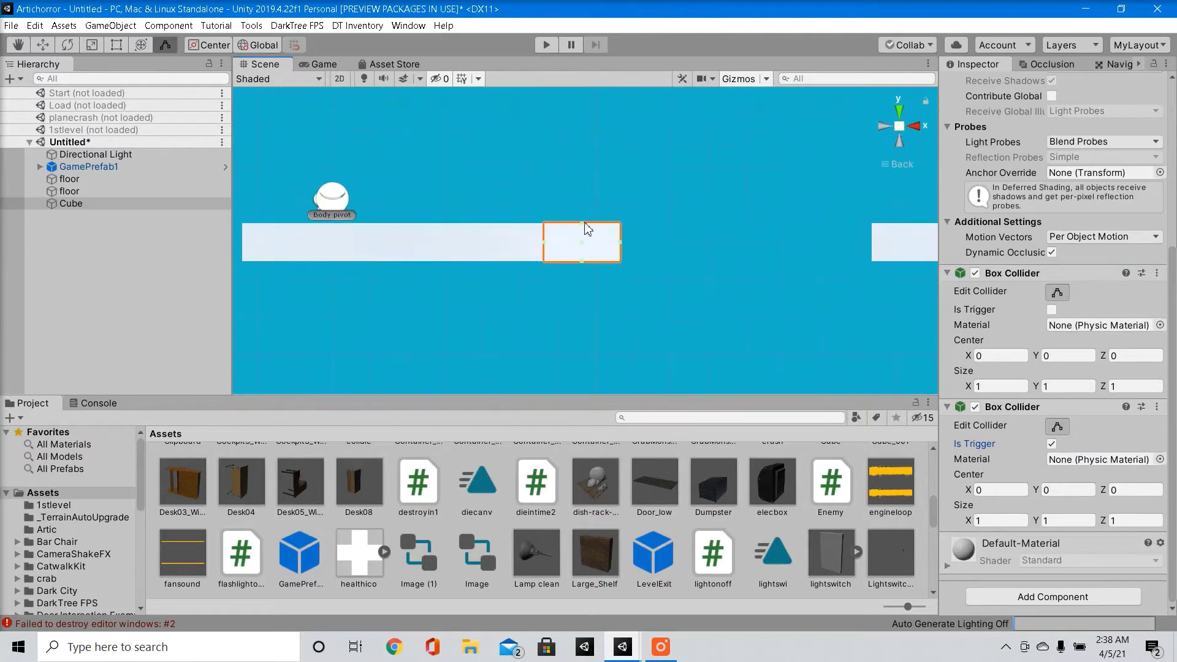
- Drag the trigger collider's faces above the cube to center Y 1.334 and size Y 1.509
{"action": "left_click_drag", "start_coordinate": [586, 225], "coordinate": [587, 164]}
{"action": "left_click_drag", "start_coordinate": [583, 264], "coordinate": [613, 241]}
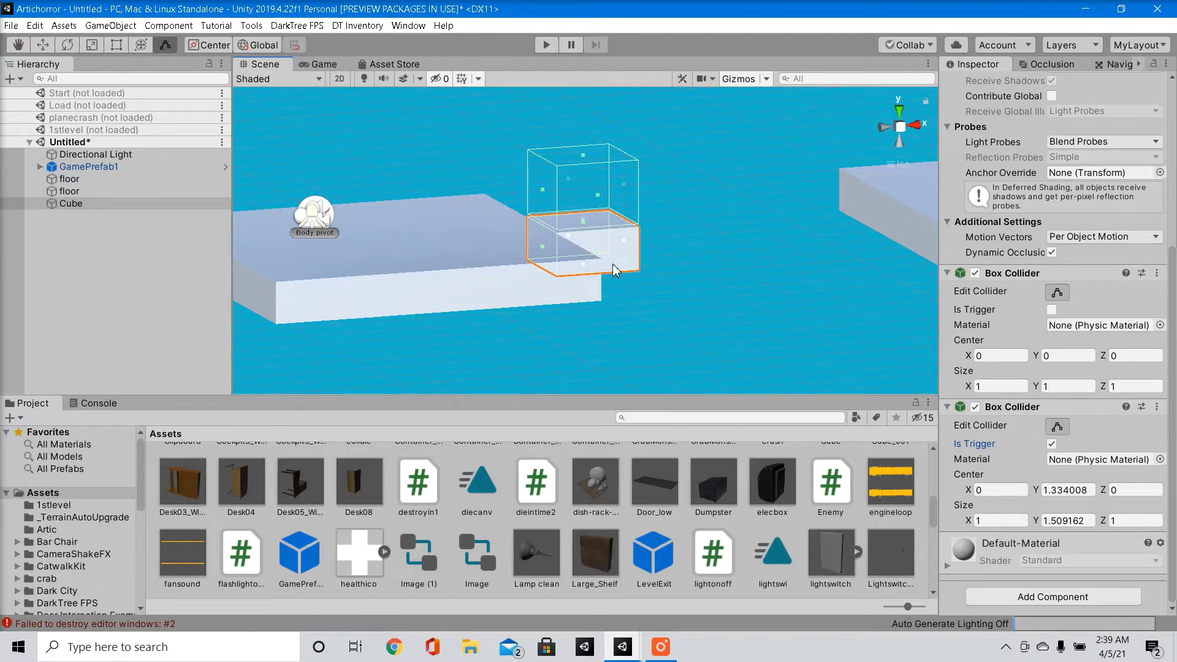
{"action": "left_click_drag", "start_coordinate": [616, 270], "coordinate": [616, 289], "text": "alt"}
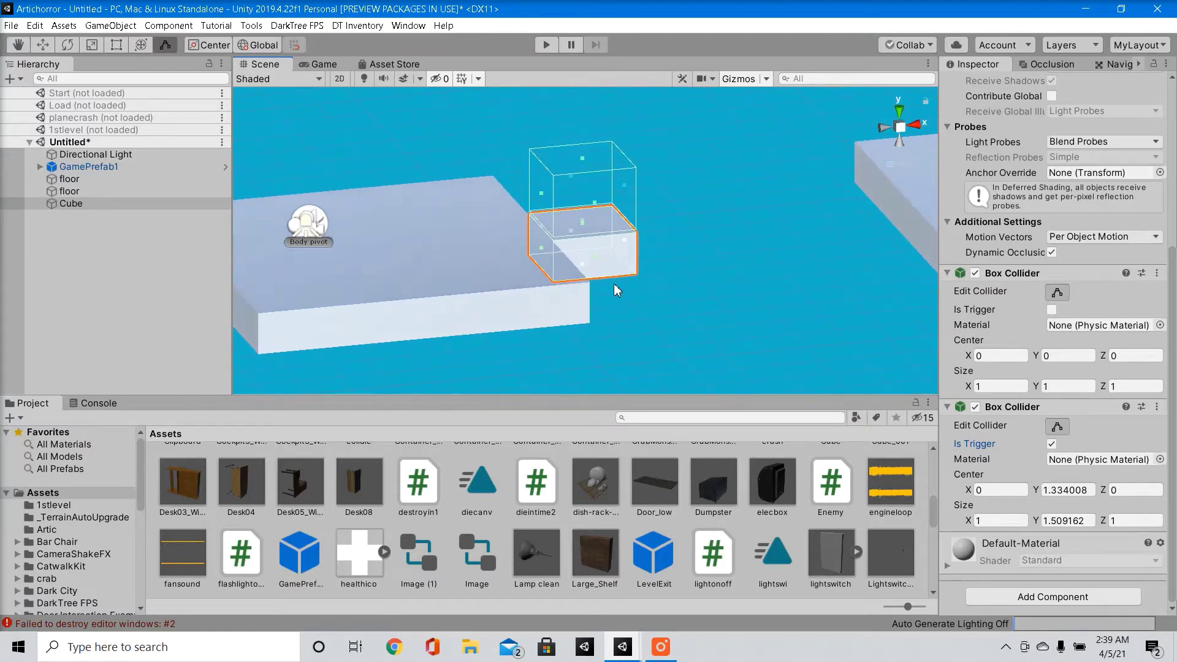
{"action": "left_click", "coordinate": [975, 407]}
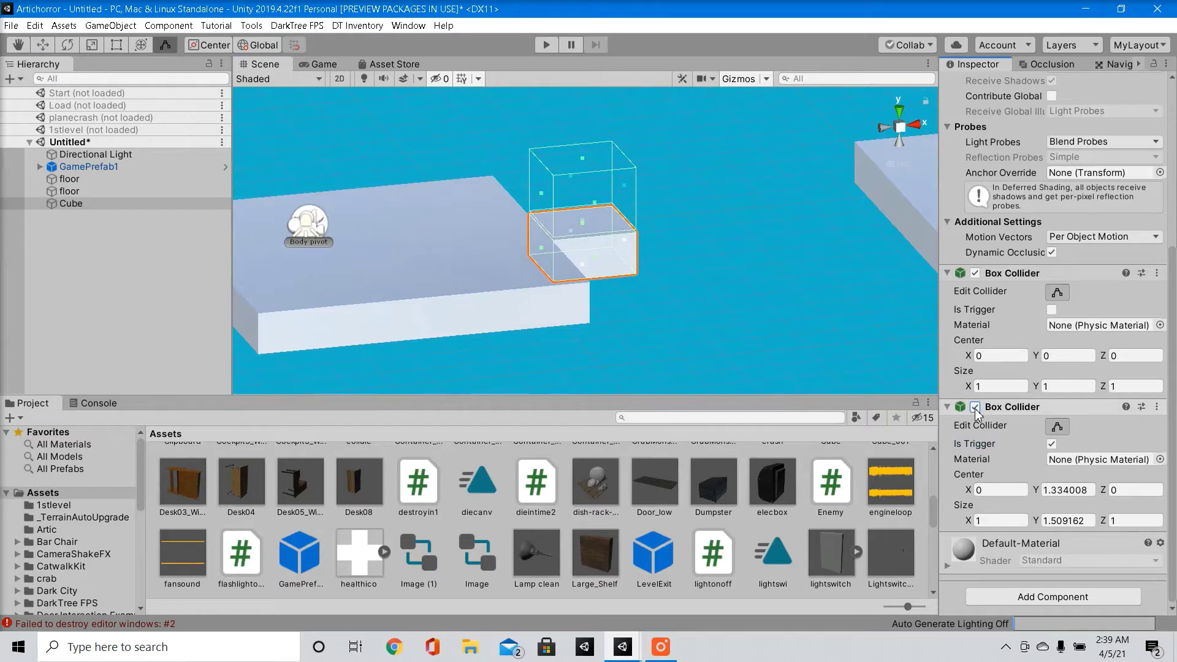
{"action": "left_click", "coordinate": [975, 409]}
{"action": "left_click_drag", "start_coordinate": [693, 310], "coordinate": [670, 328], "text": "alt"}
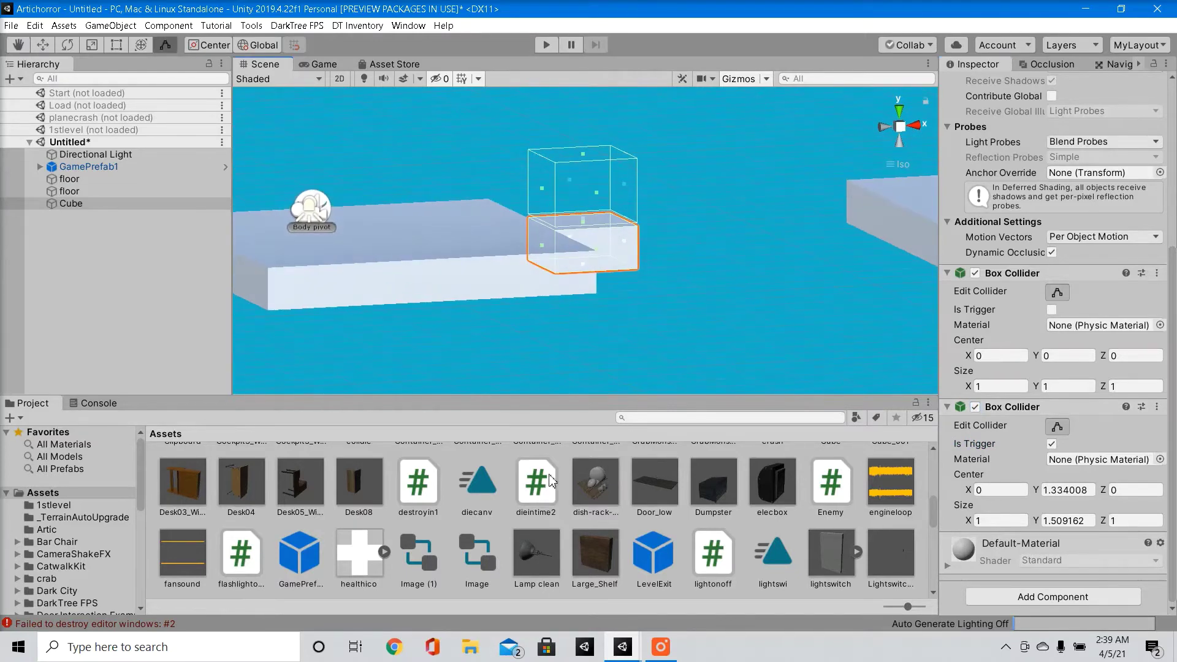
- Dismiss the Project panel's create menu and scroll to find MovingPlatform.cs
{"action": "scroll", "coordinate": [623, 535], "scroll_direction": "up", "scroll_amount": 3}
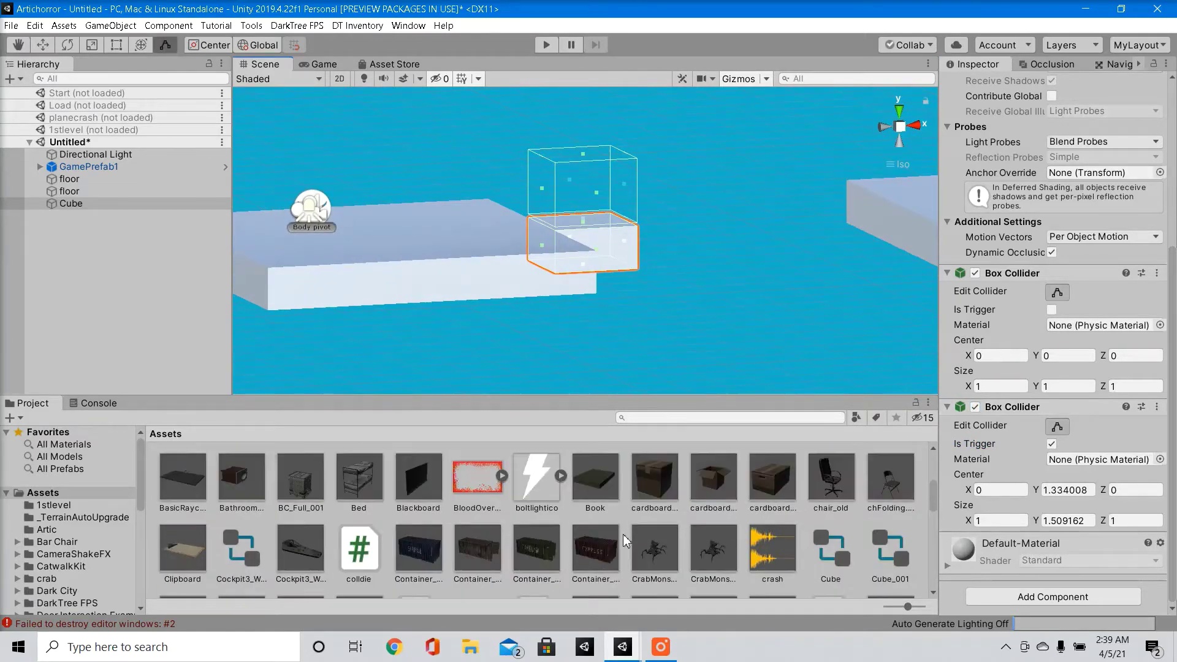
{"action": "right_click", "coordinate": [446, 512]}
{"action": "mouse_move", "coordinate": [593, 184]}
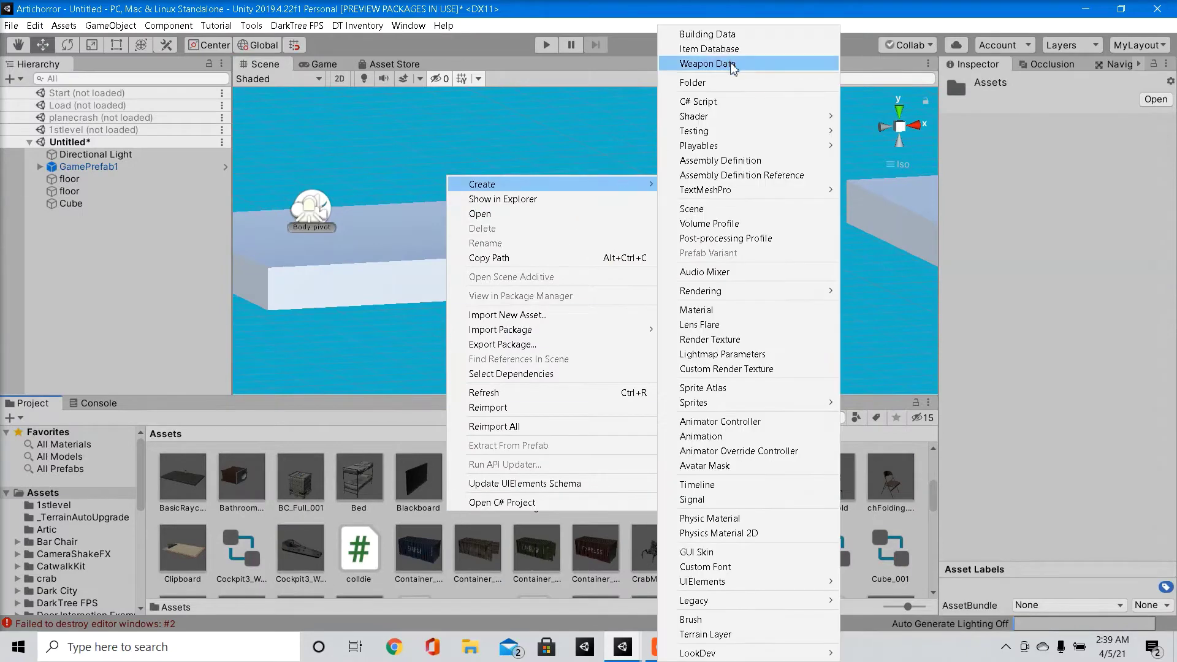
{"action": "left_click", "coordinate": [366, 422]}
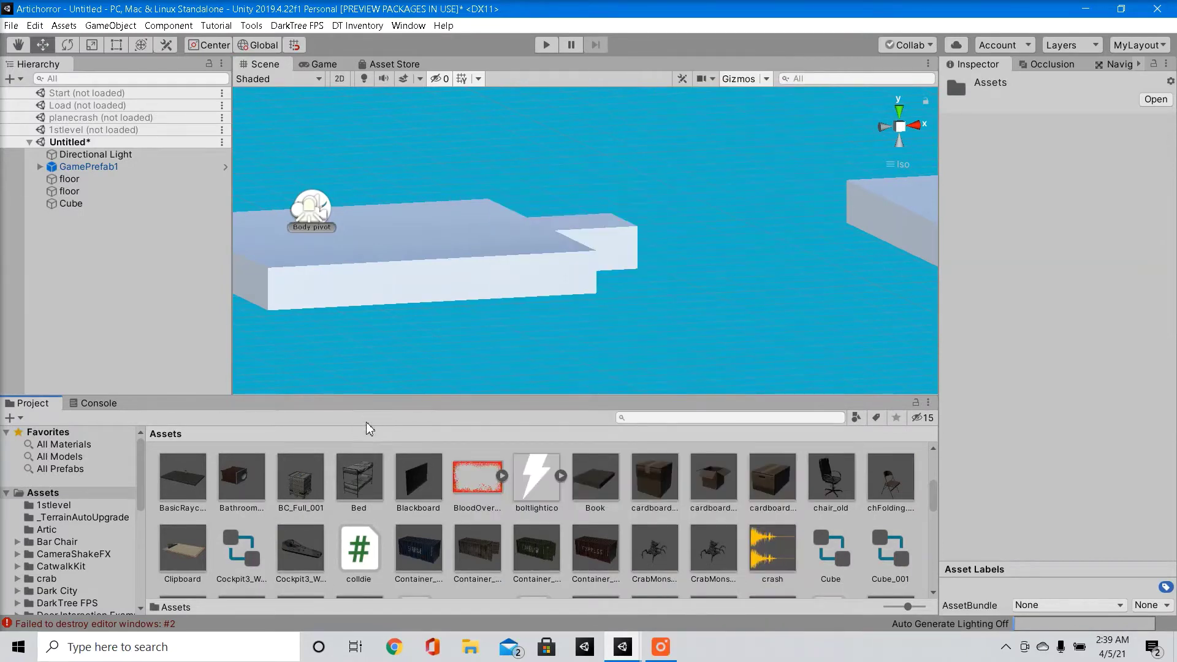
{"action": "scroll", "coordinate": [472, 526], "scroll_direction": "down", "scroll_amount": 3}
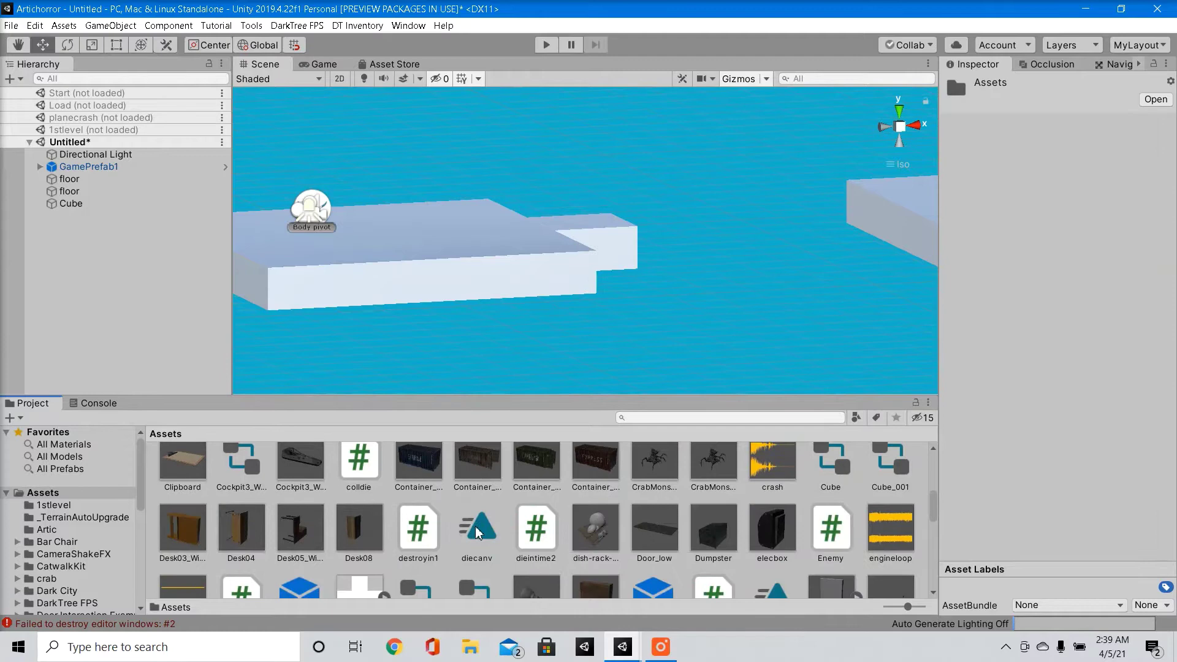
{"action": "scroll", "coordinate": [476, 526], "scroll_direction": "up", "scroll_amount": 10}
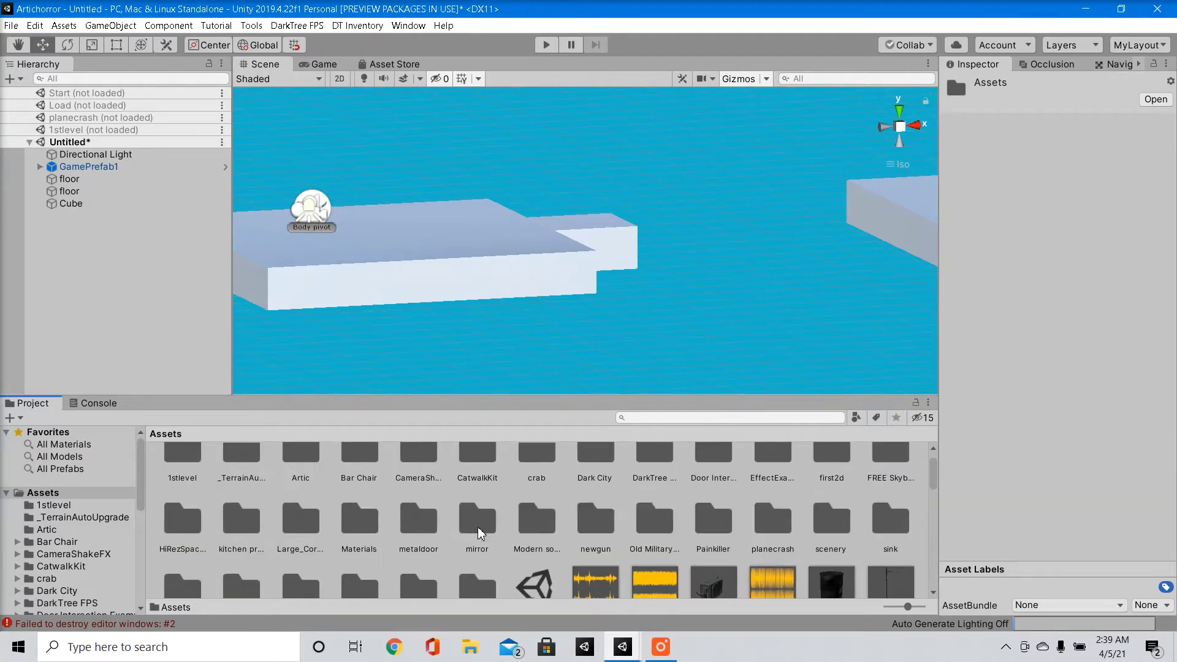
{"action": "scroll", "coordinate": [477, 527], "scroll_direction": "down", "scroll_amount": 3}
{"action": "scroll", "coordinate": [488, 534], "scroll_direction": "down", "scroll_amount": 5}
{"action": "scroll", "coordinate": [489, 535], "scroll_direction": "down", "scroll_amount": 5}
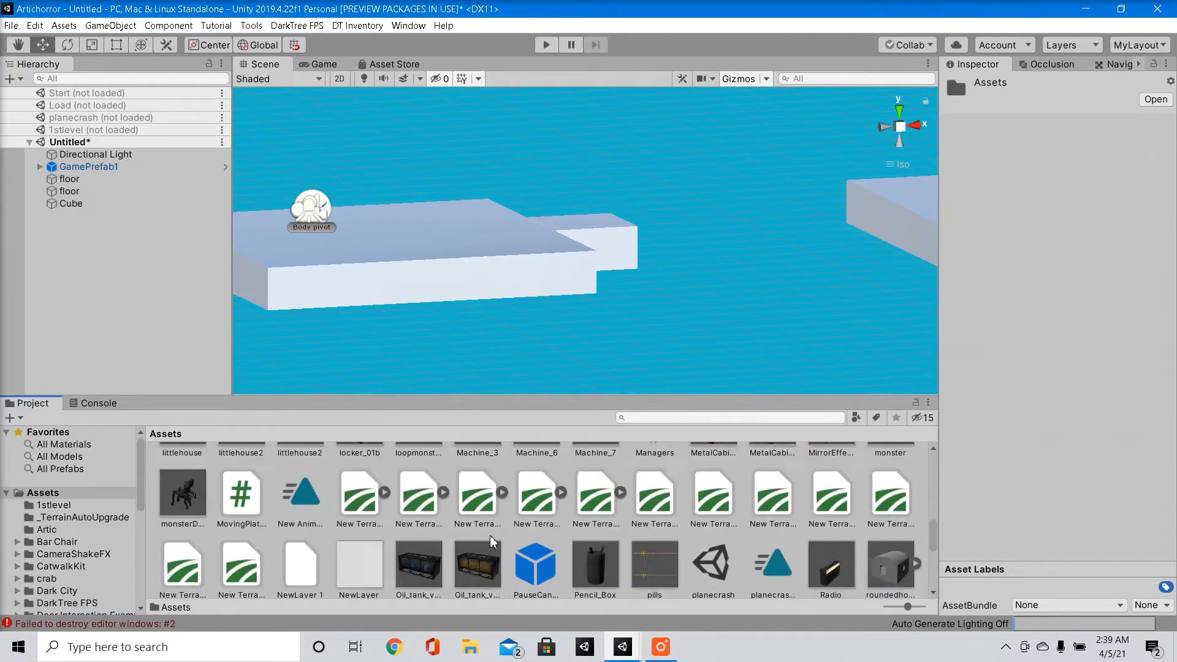
{"action": "scroll", "coordinate": [491, 536], "scroll_direction": "down", "scroll_amount": 2}
{"action": "scroll", "coordinate": [491, 535], "scroll_direction": "up", "scroll_amount": 2}
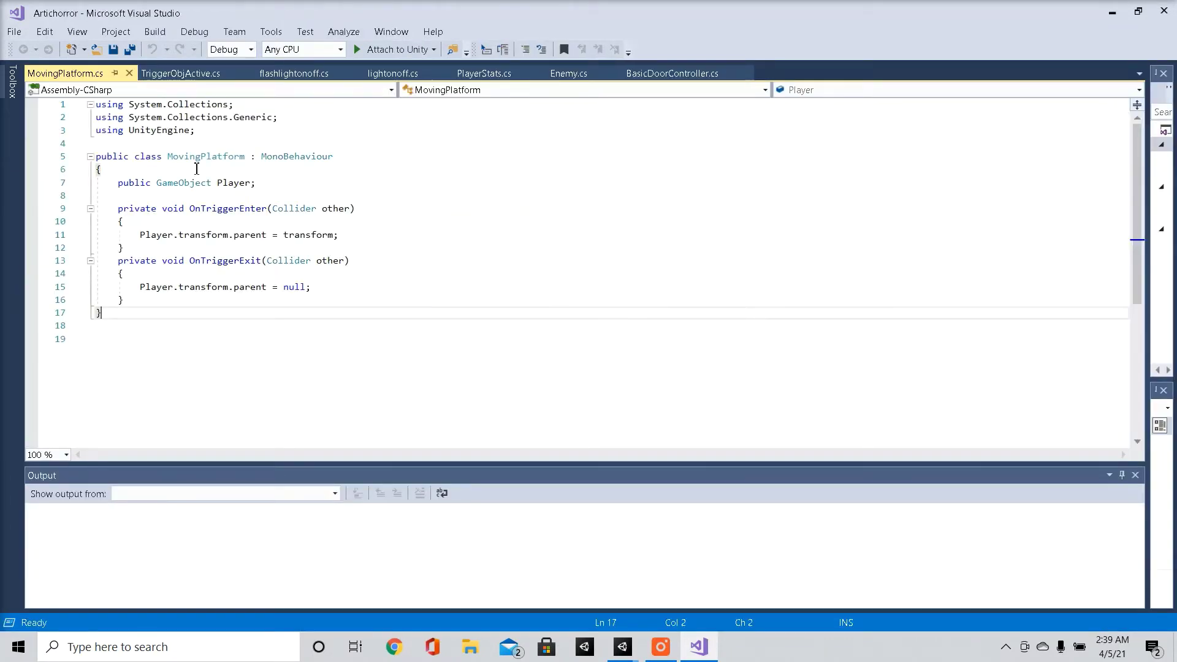
- Review the MovingPlatform class, its public Player field and the player-parenting statement
{"action": "left_click", "coordinate": [173, 158]}
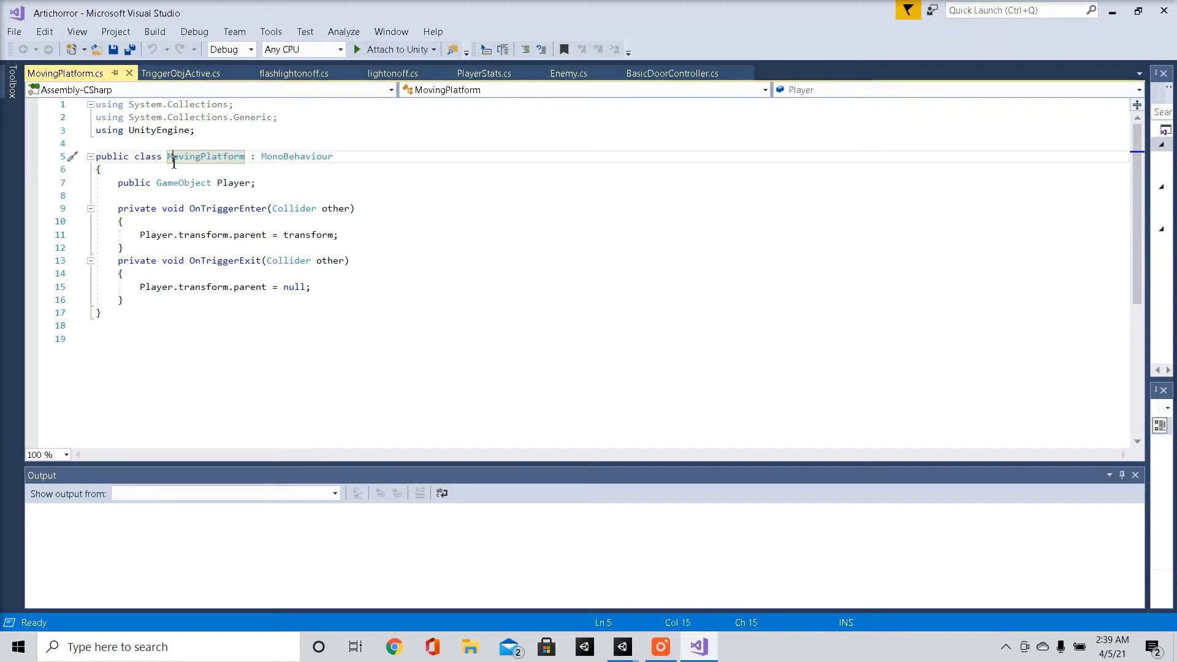
{"action": "left_click_drag", "start_coordinate": [129, 182], "coordinate": [156, 184]}
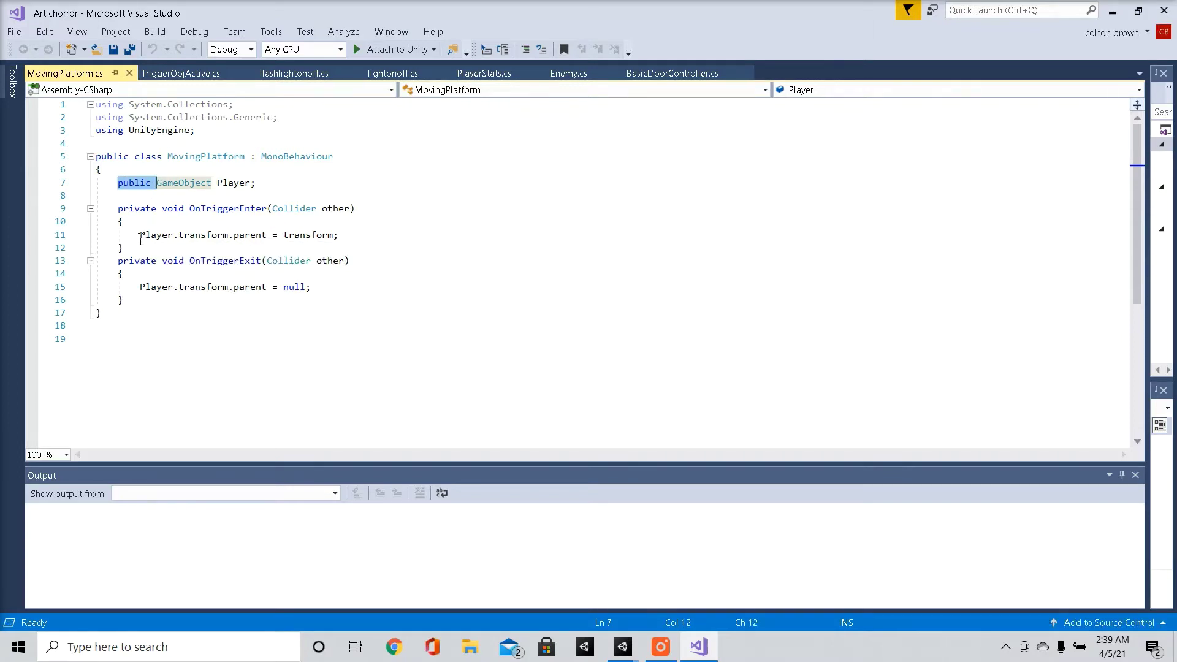
{"action": "left_click_drag", "start_coordinate": [141, 239], "coordinate": [343, 239]}
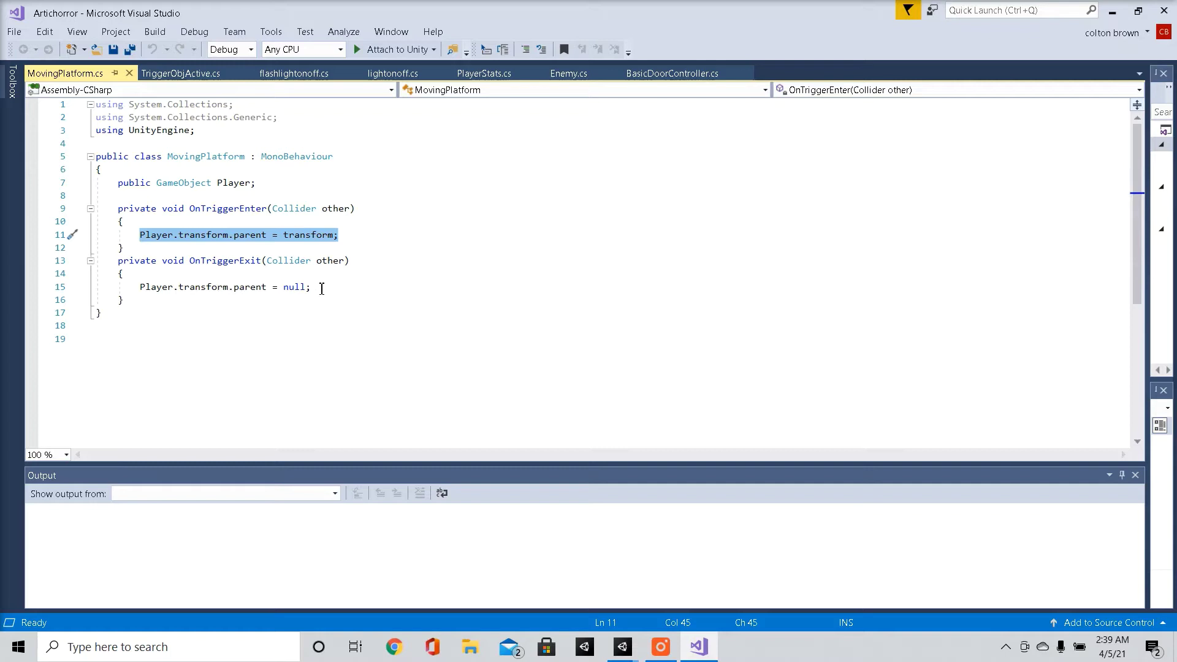
- Save all files in Visual Studio and close it to return to Unity
{"action": "left_click", "coordinate": [14, 32]}
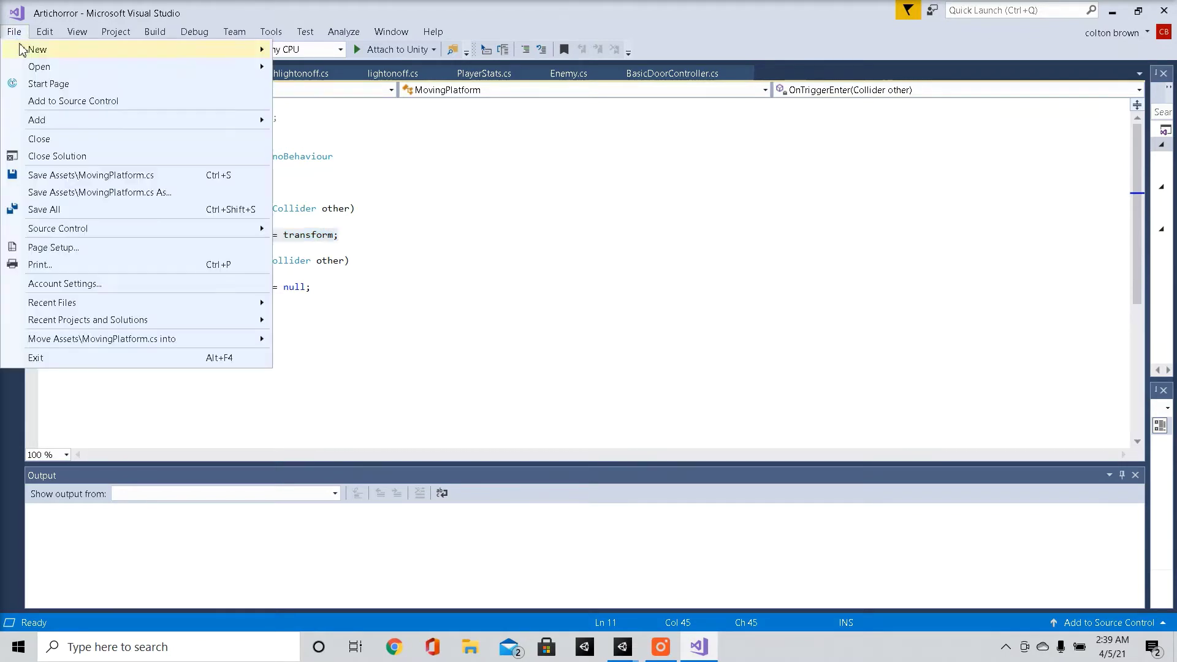
{"action": "left_click", "coordinate": [86, 208]}
{"action": "left_click", "coordinate": [271, 331]}
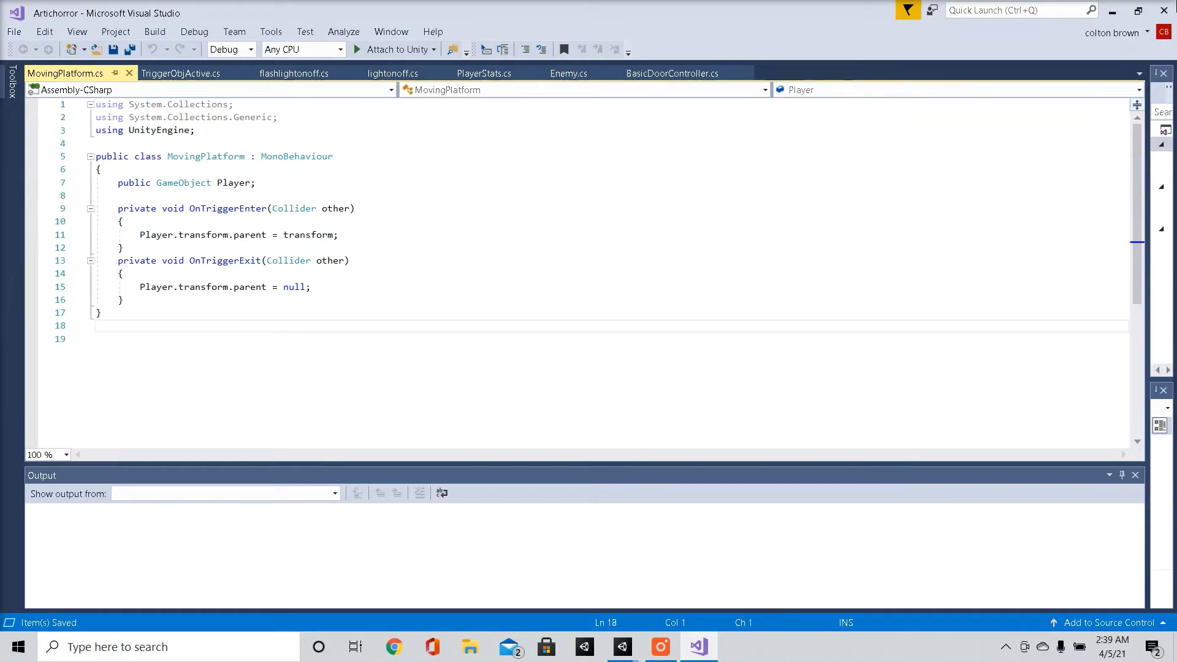
{"action": "left_click", "coordinate": [1164, 10]}
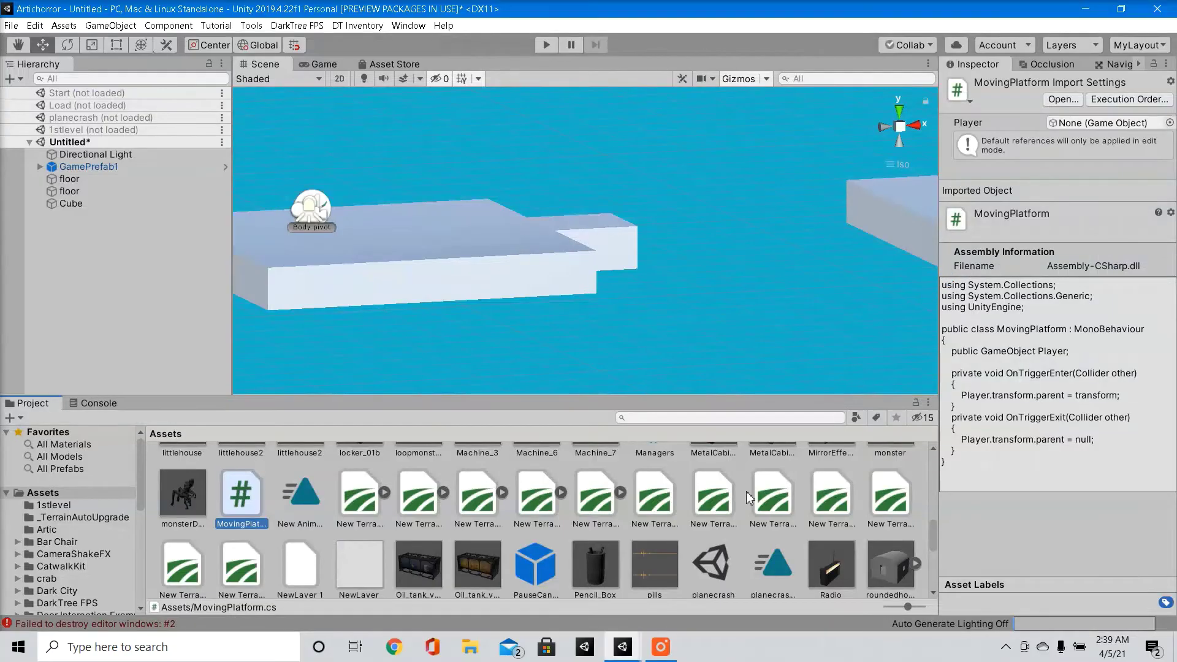
- Attach MovingPlatform.cs to the selected Cube and expand GamePrefab1 in the Hierarchy
{"action": "left_click", "coordinate": [96, 203]}
{"action": "left_click_drag", "start_coordinate": [241, 494], "coordinate": [1021, 229]}
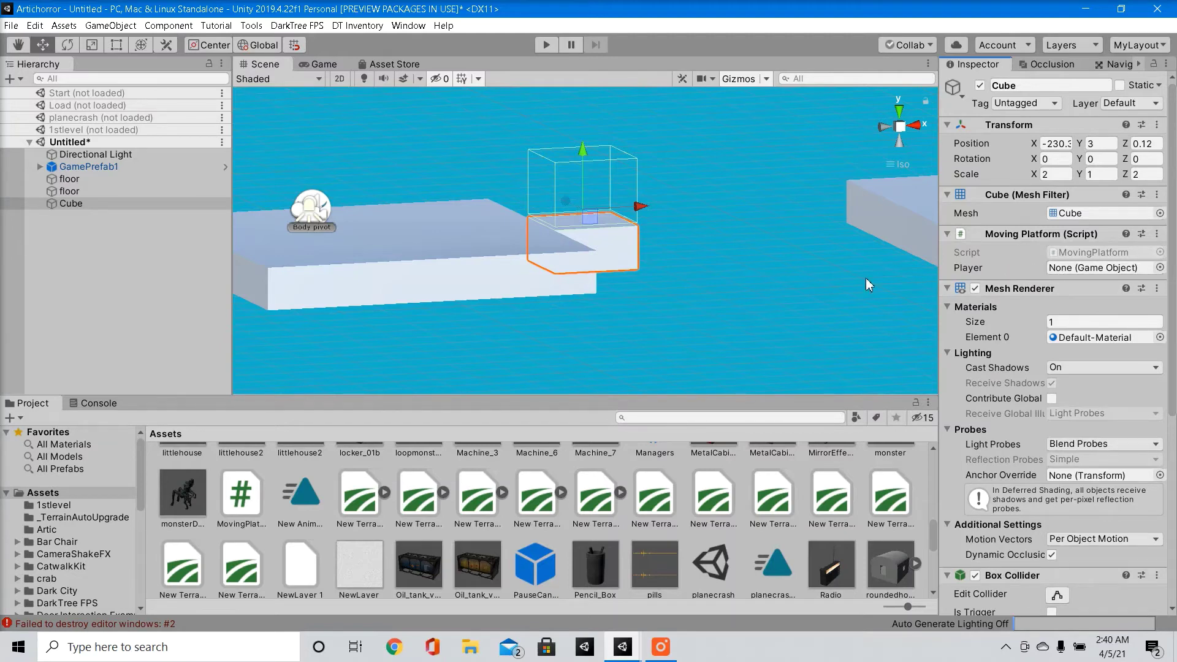
{"action": "left_click", "coordinate": [40, 168]}
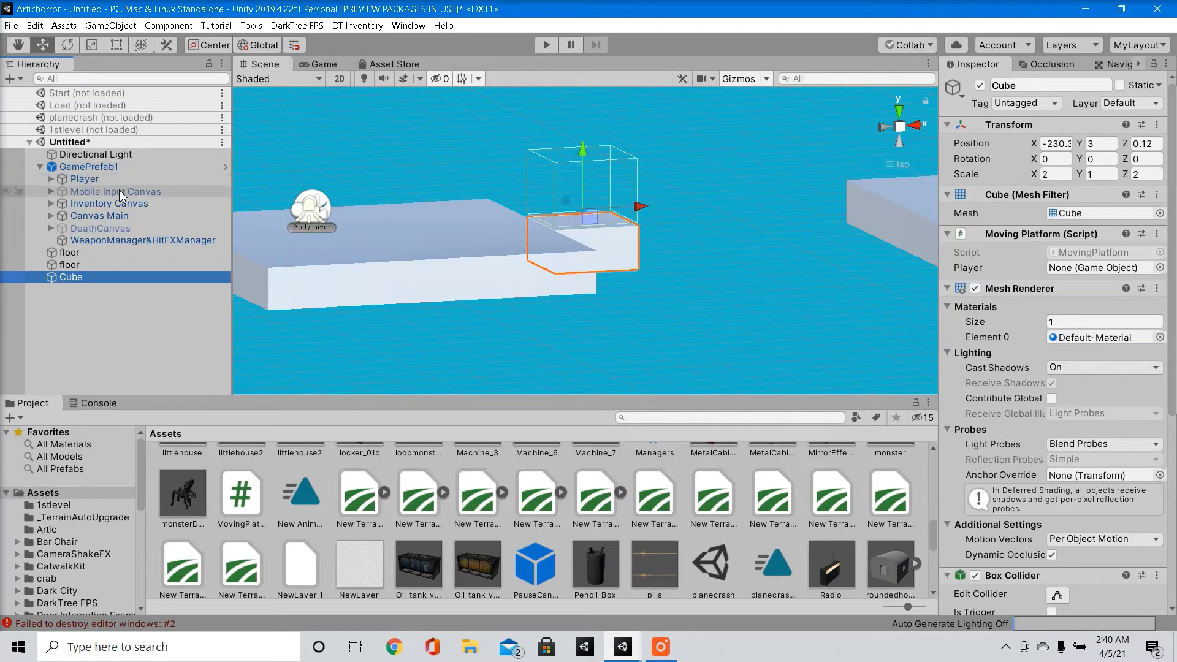
- Assign the Player object to the Moving Platform script's Player field
{"action": "left_click_drag", "start_coordinate": [89, 181], "coordinate": [1070, 273]}
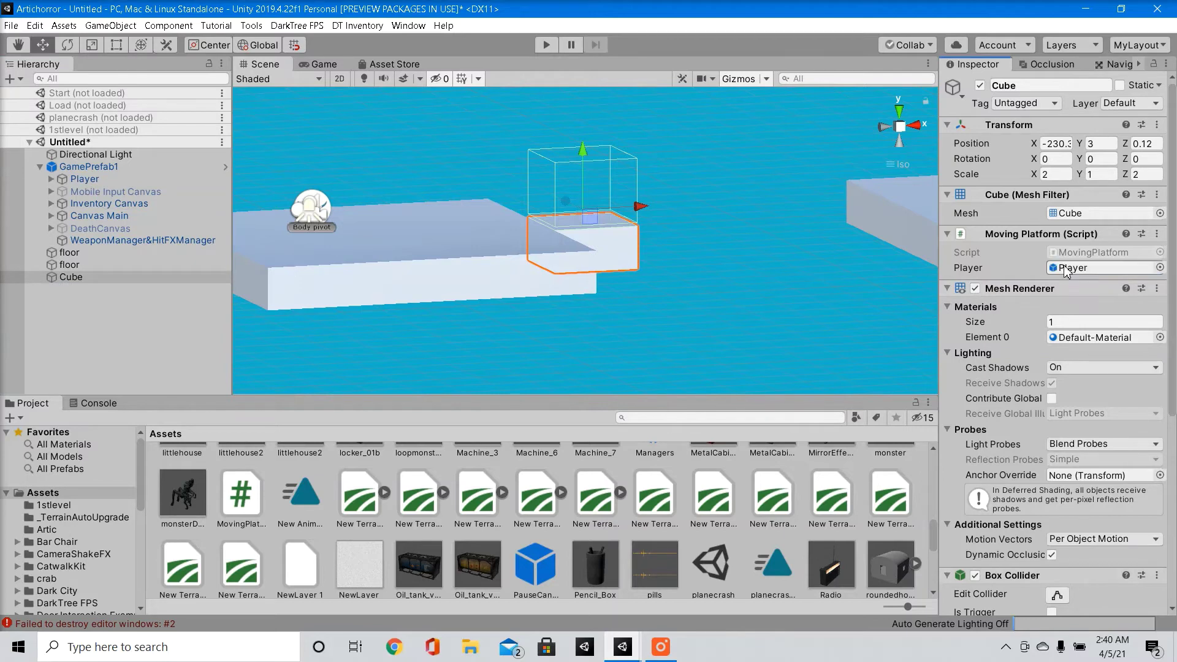
{"action": "left_click_drag", "start_coordinate": [525, 245], "coordinate": [563, 287], "text": "alt"}
{"action": "scroll", "coordinate": [563, 287], "scroll_direction": "down", "scroll_amount": 3}
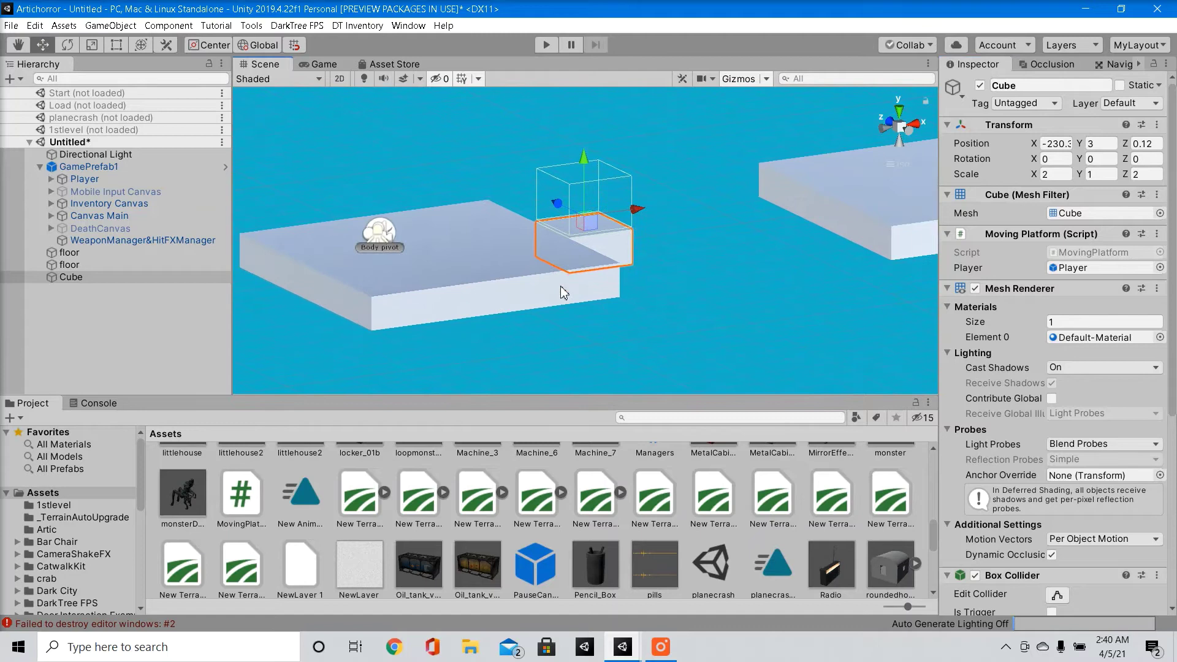
- Rename the Cube to 'platform' and switch the Scene view to the Left side
{"action": "left_click", "coordinate": [1050, 86]}
{"action": "key", "text": "BackSpace"}
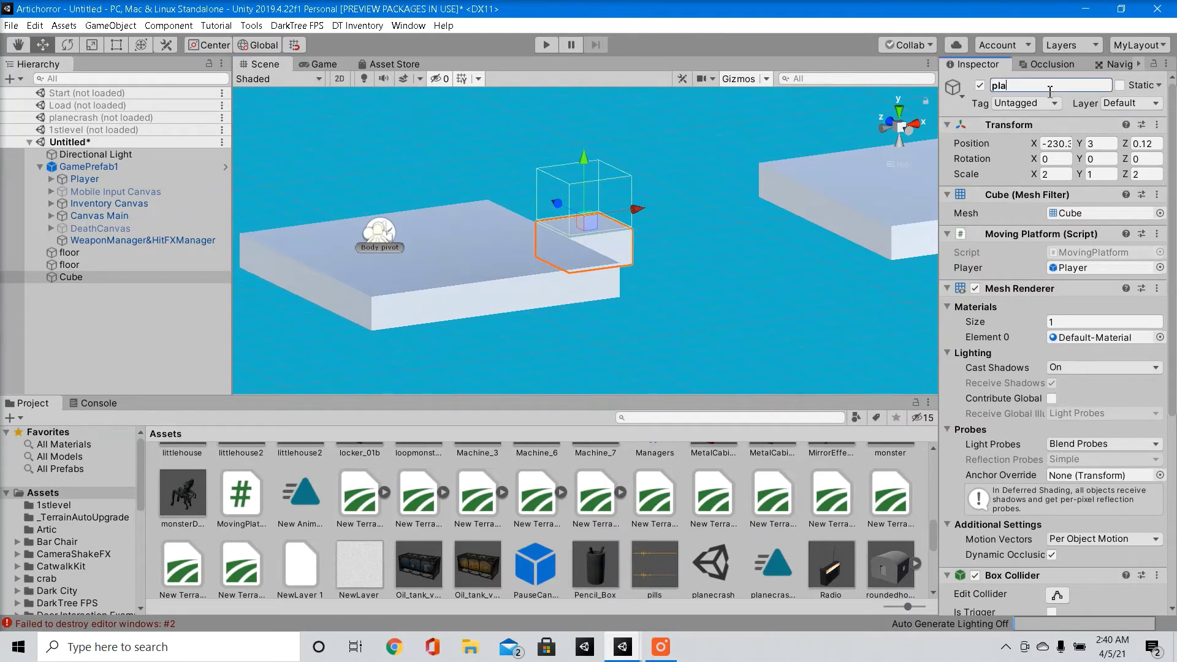
{"action": "key", "text": "Return"}
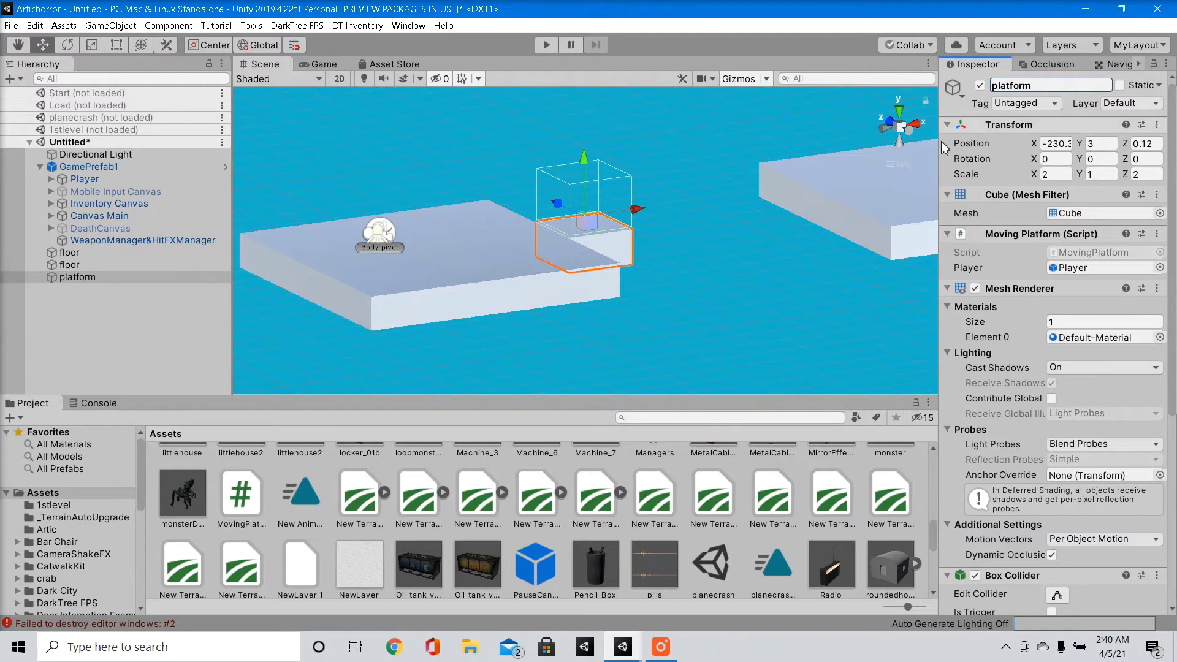
{"action": "left_click_drag", "start_coordinate": [683, 285], "coordinate": [562, 268], "text": "alt"}
{"action": "left_click", "coordinate": [914, 127]}
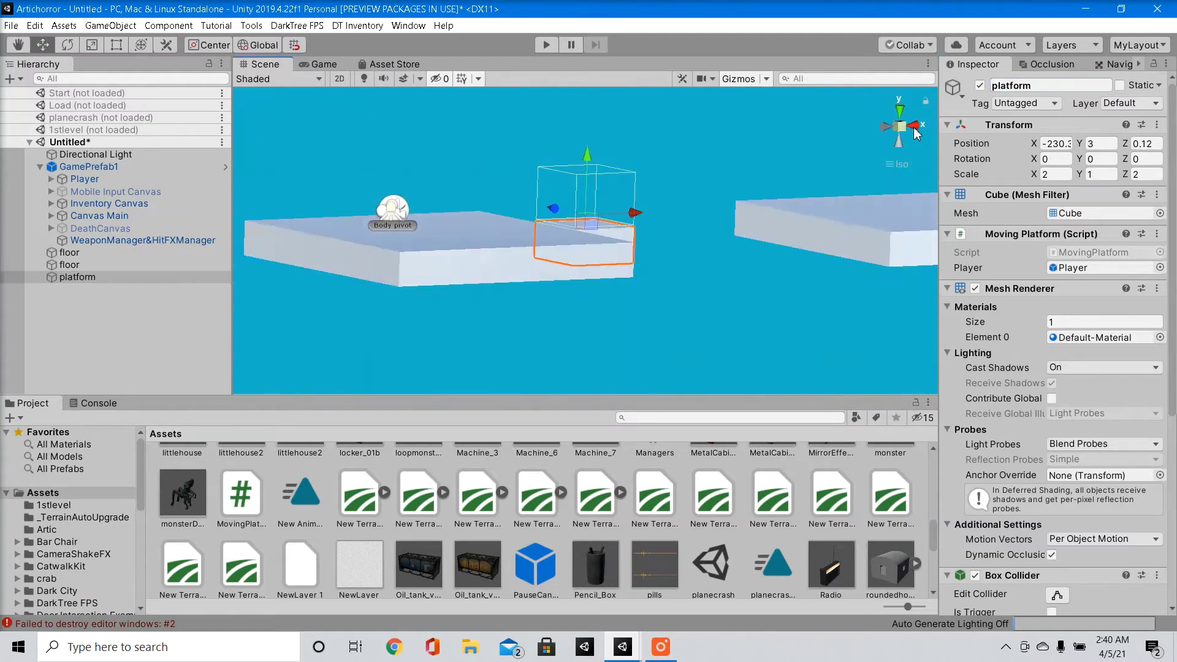
- Switch to the Back view and add an Animation tab to the editor
{"action": "left_click", "coordinate": [913, 127]}
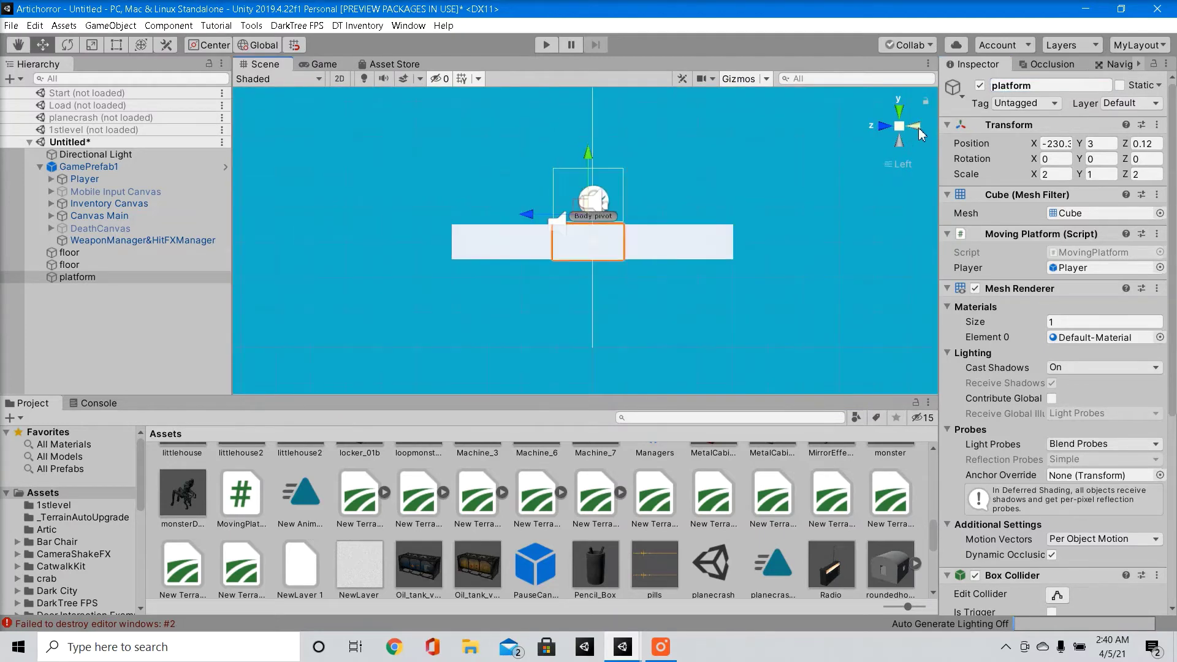
{"action": "left_click", "coordinate": [932, 405]}
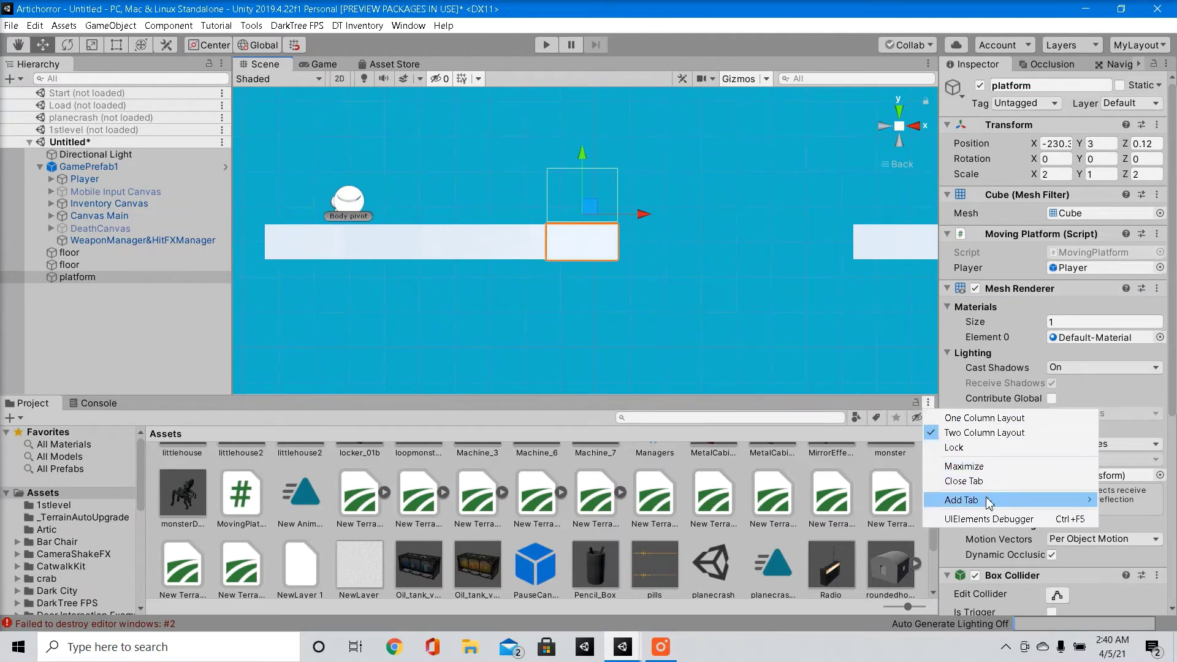
{"action": "mouse_move", "coordinate": [987, 502]}
{"action": "left_click", "coordinate": [867, 588]}
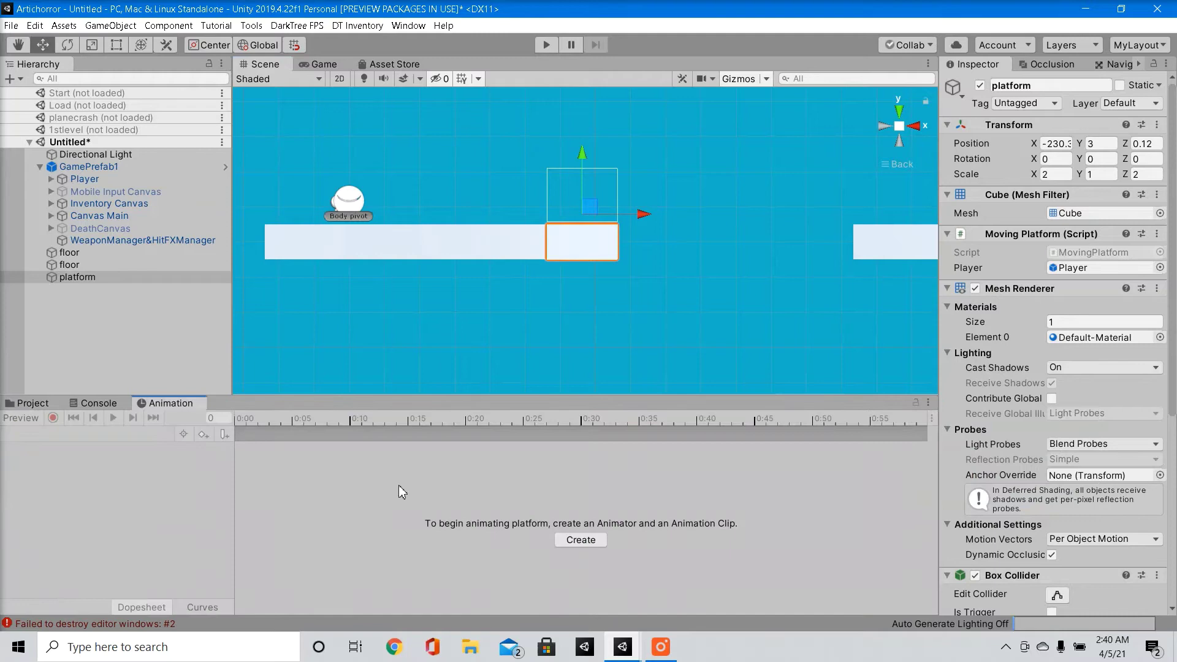
- Create and save a new animation clip named 'platform'
{"action": "left_click", "coordinate": [576, 545]}
{"action": "type", "text": "pl"}
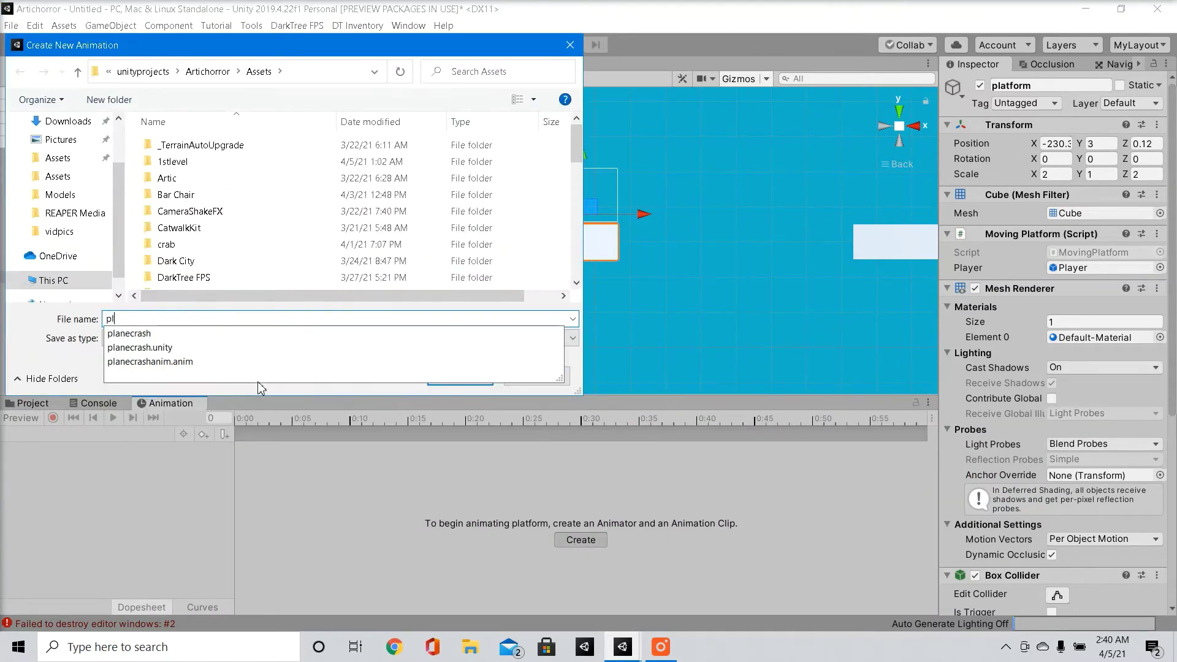
{"action": "type", "text": "atform"}
{"action": "key", "text": "Return"}
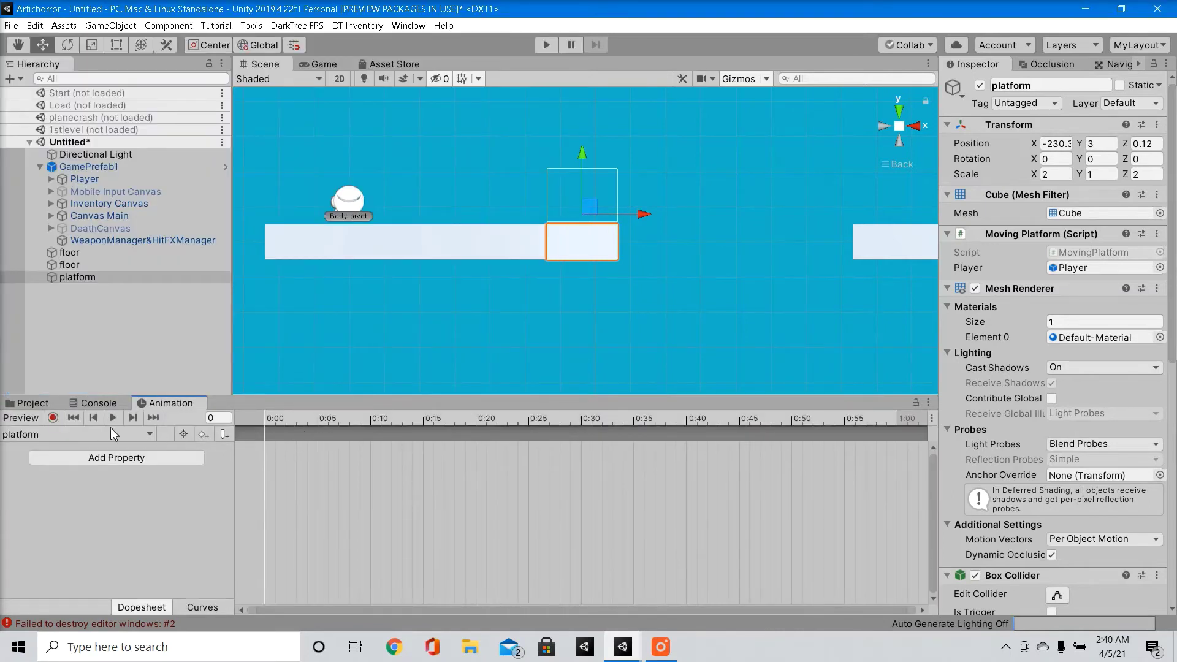
- Record a 1:00 keyframe with the platform slid right along X
{"action": "left_click", "coordinate": [53, 418]}
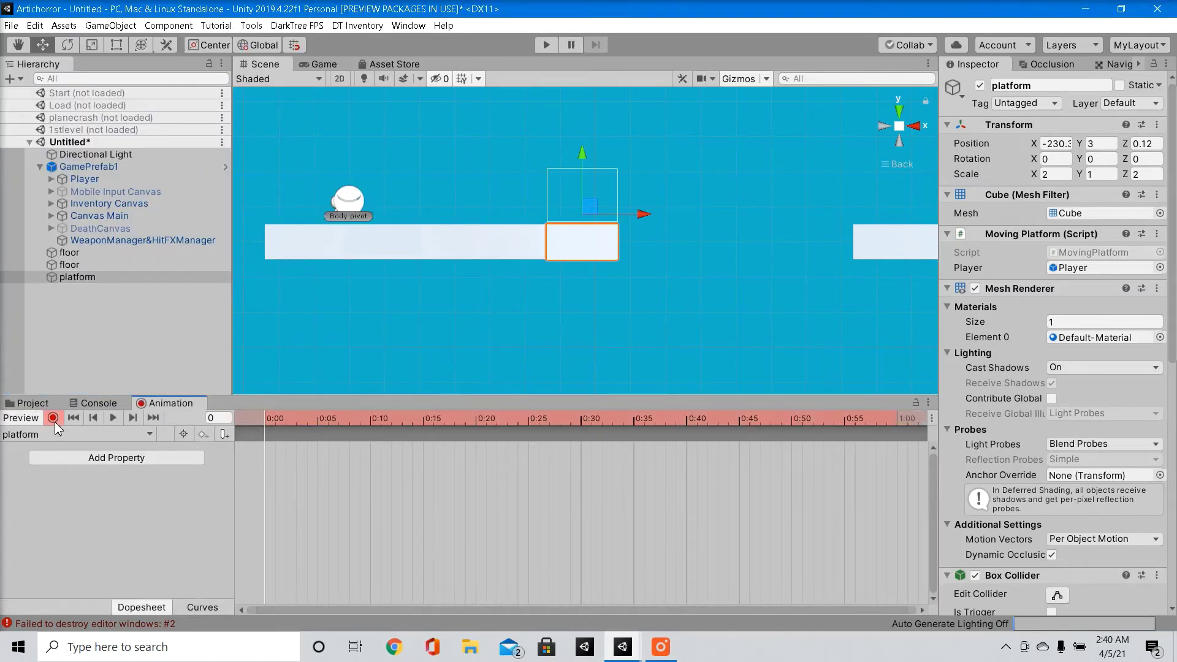
{"action": "left_click", "coordinate": [897, 425]}
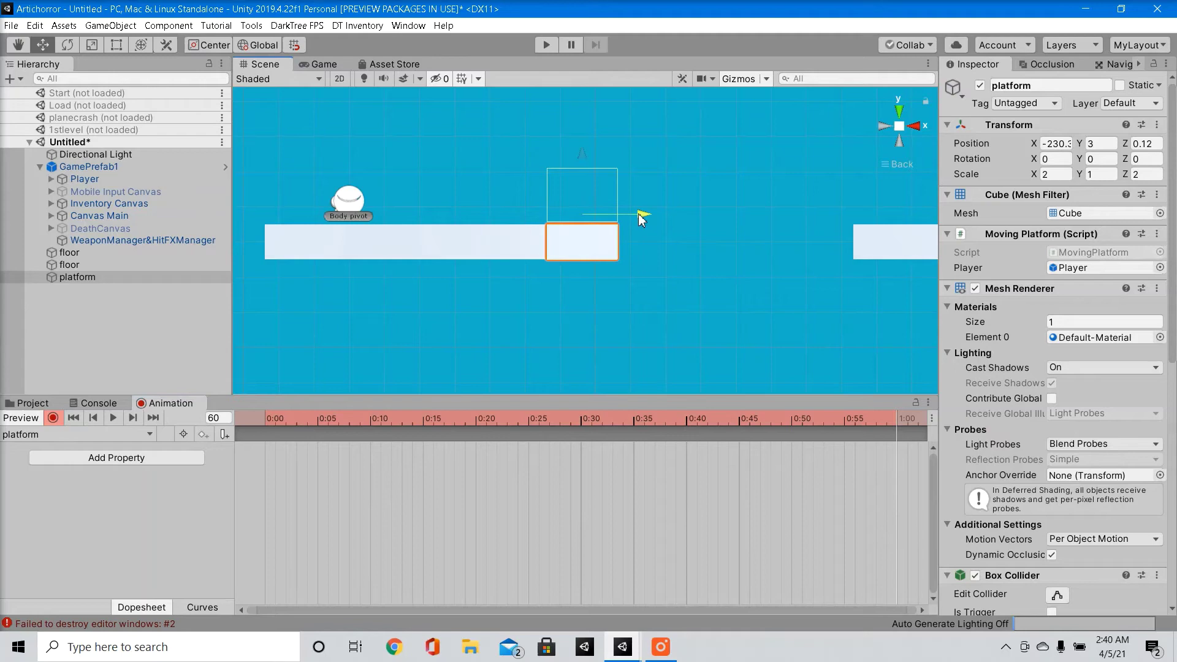
{"action": "left_click_drag", "start_coordinate": [638, 213], "coordinate": [875, 233]}
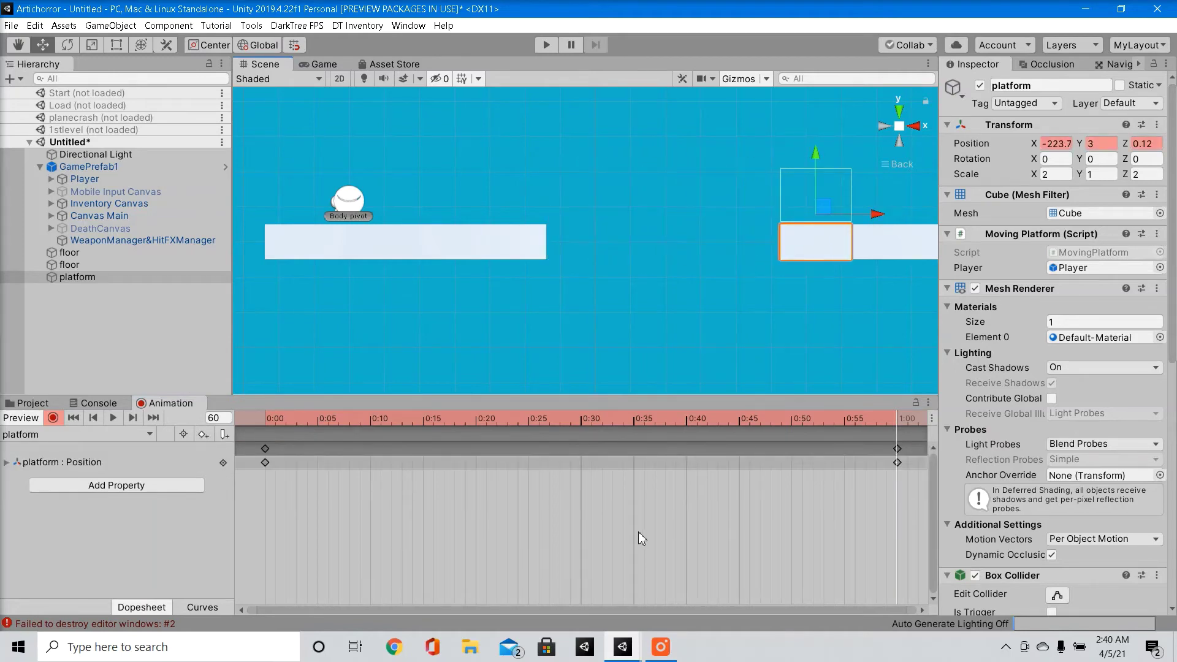
- Copy the 0:00 position keyframes to 2:00 and preview the looping movement
{"action": "left_click", "coordinate": [266, 463]}
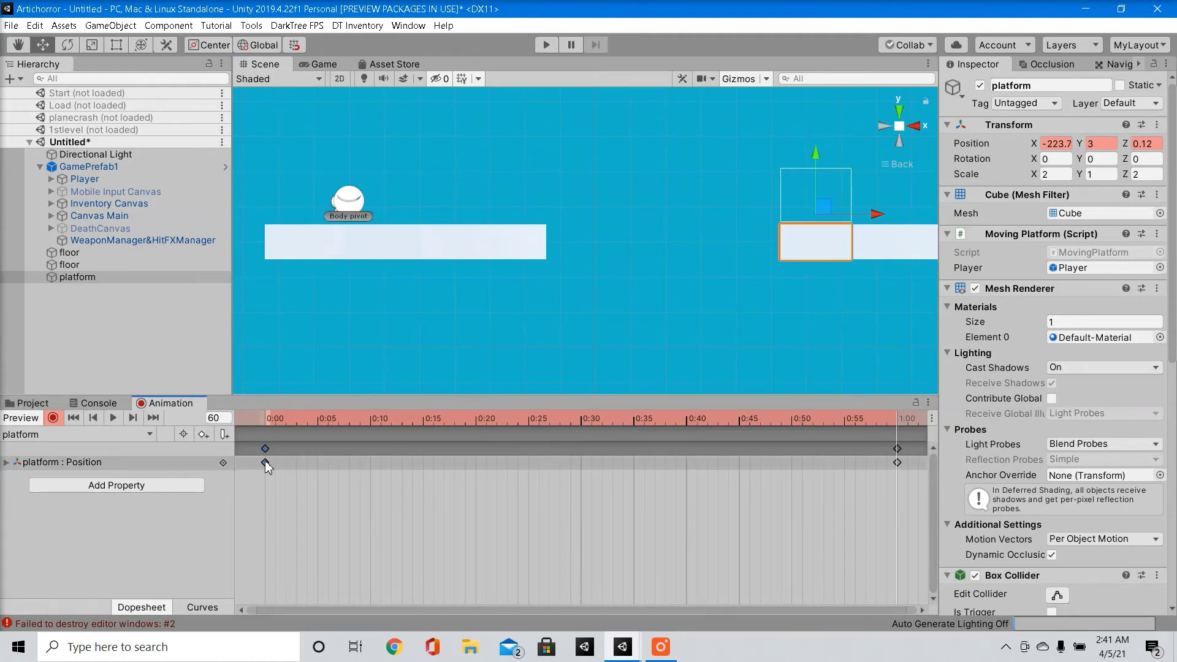
{"action": "scroll", "coordinate": [825, 484], "scroll_direction": "down", "scroll_amount": 8}
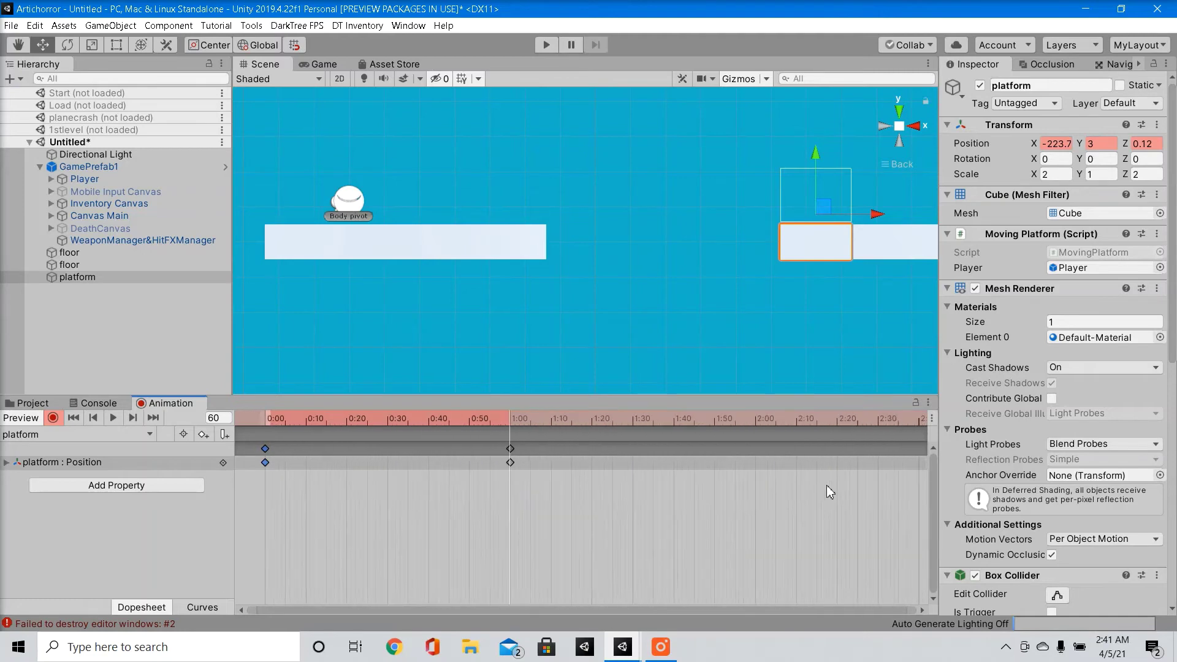
{"action": "left_click", "coordinate": [756, 421]}
{"action": "key", "text": "k"}
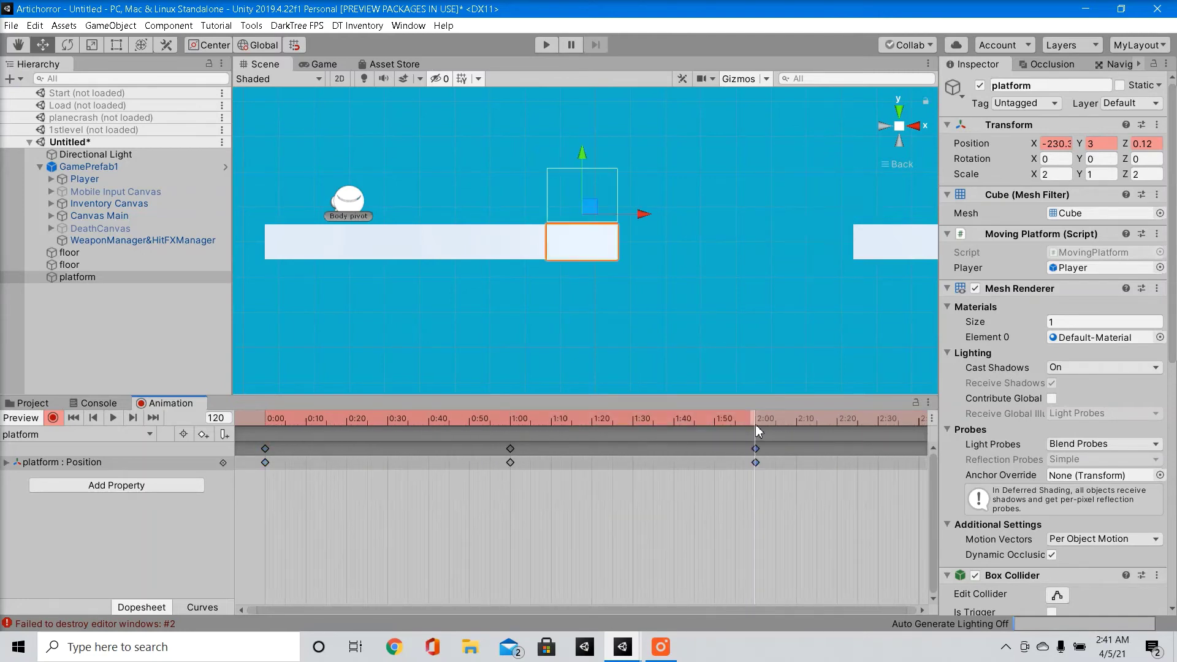
{"action": "left_click", "coordinate": [115, 421]}
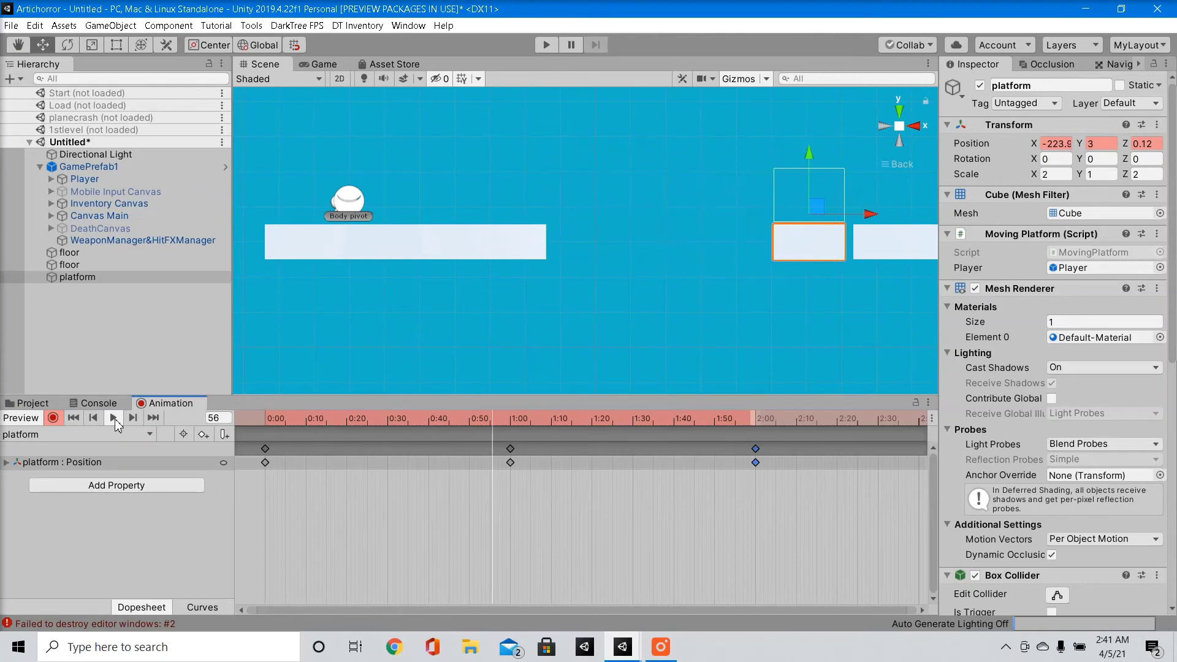
- Stop recording and reselect the platform to reload its animation
{"action": "left_click", "coordinate": [53, 418]}
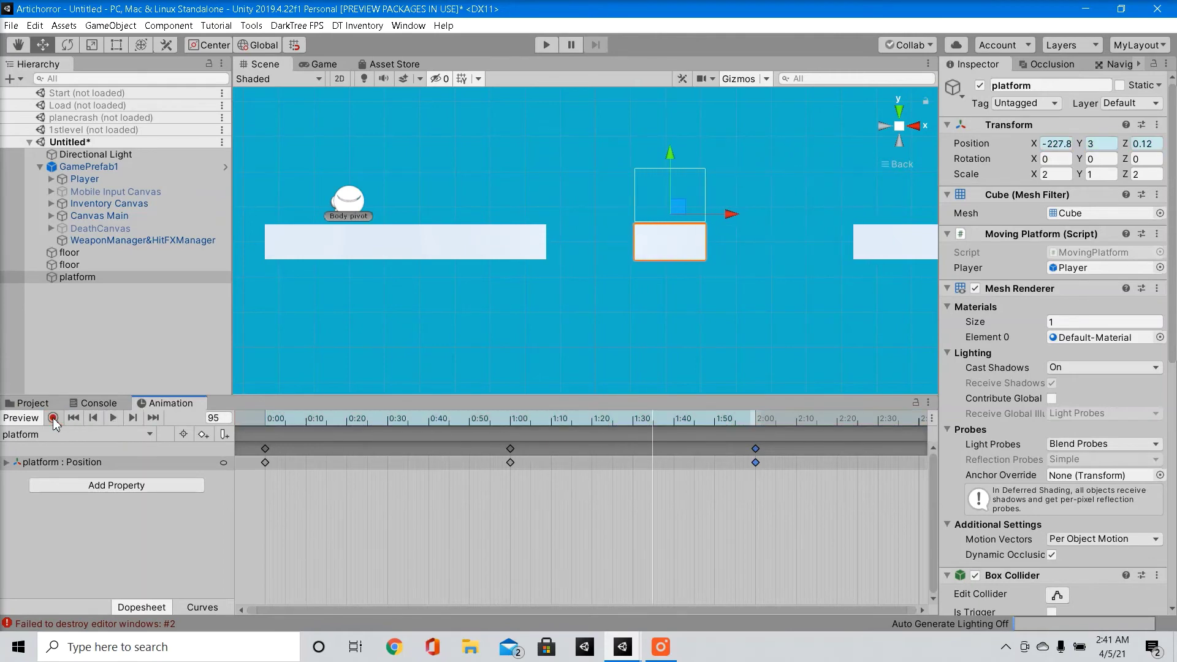
{"action": "left_click", "coordinate": [89, 268]}
{"action": "left_click", "coordinate": [90, 277]}
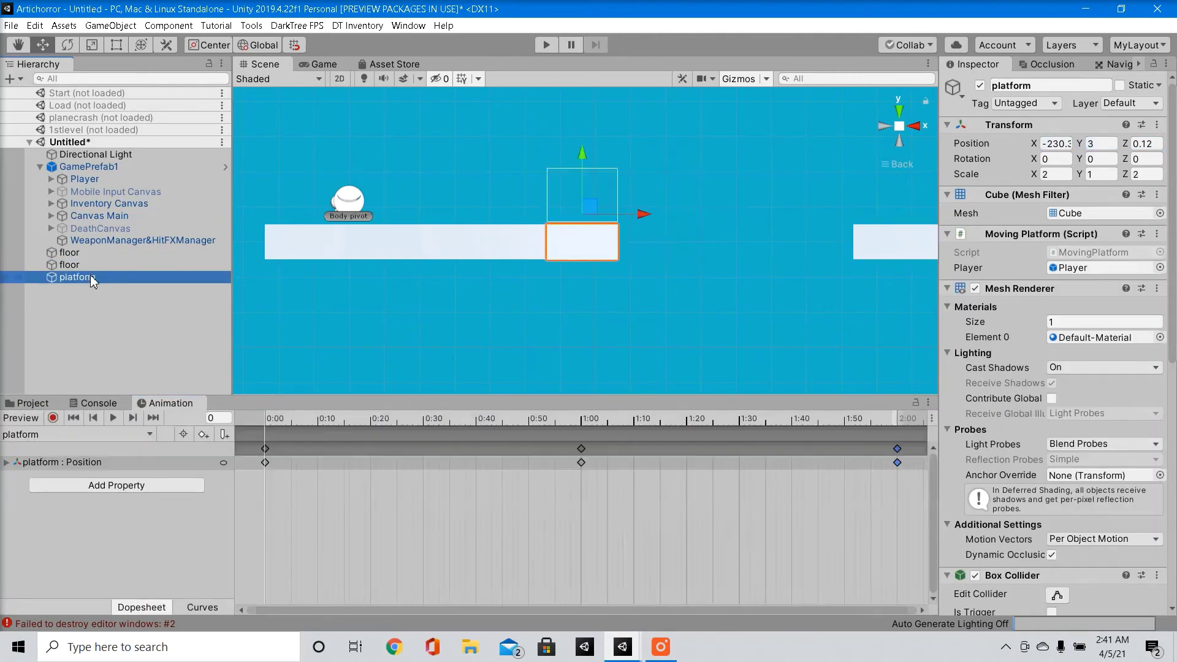
- In the platform's Animator controller, change the platform state's Speed from 1 to 0.2
{"action": "left_click_drag", "start_coordinate": [460, 272], "coordinate": [576, 324], "text": "alt"}
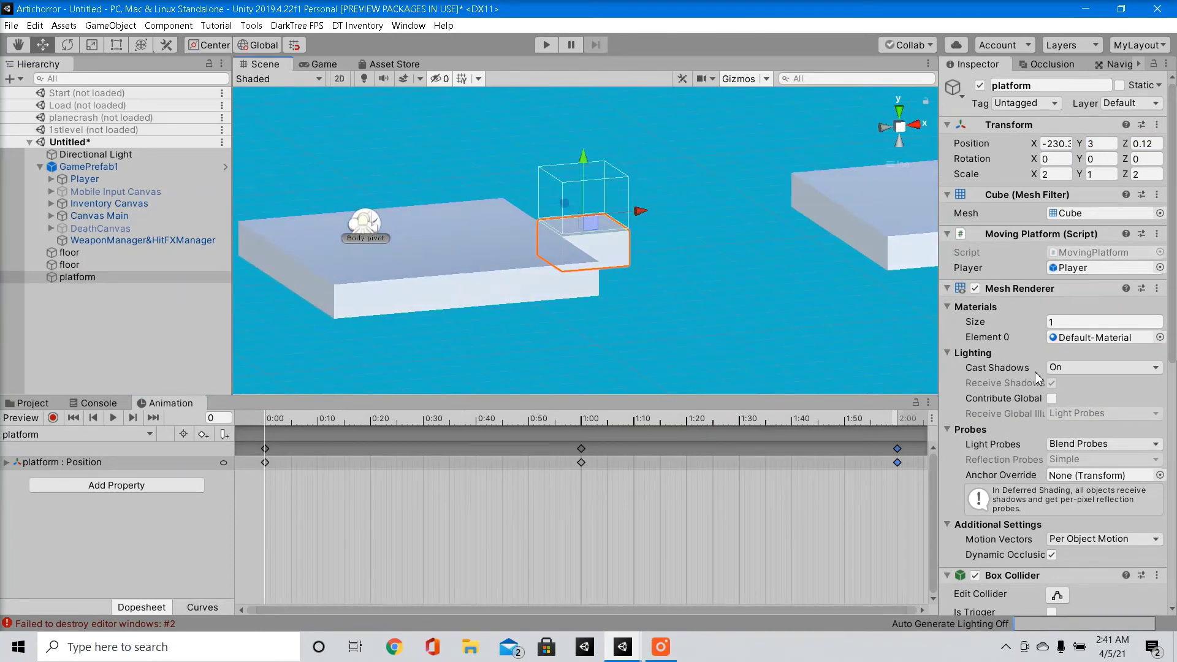
{"action": "scroll", "coordinate": [1036, 376], "scroll_direction": "down", "scroll_amount": 10}
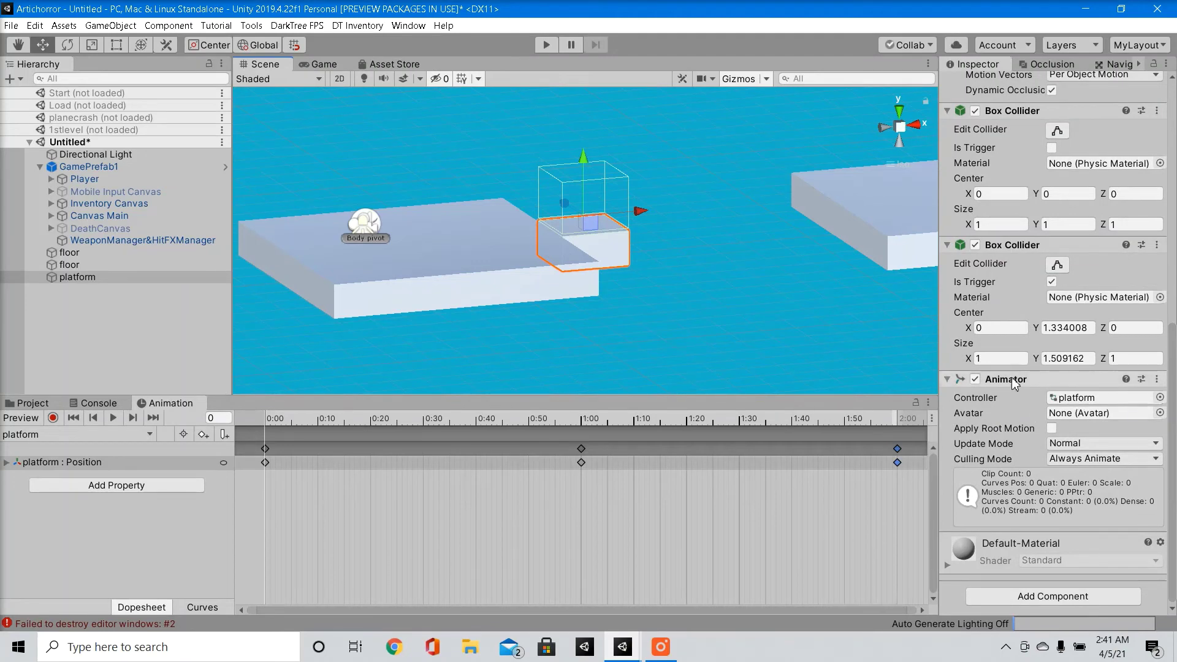
{"action": "double_click", "coordinate": [1077, 400]}
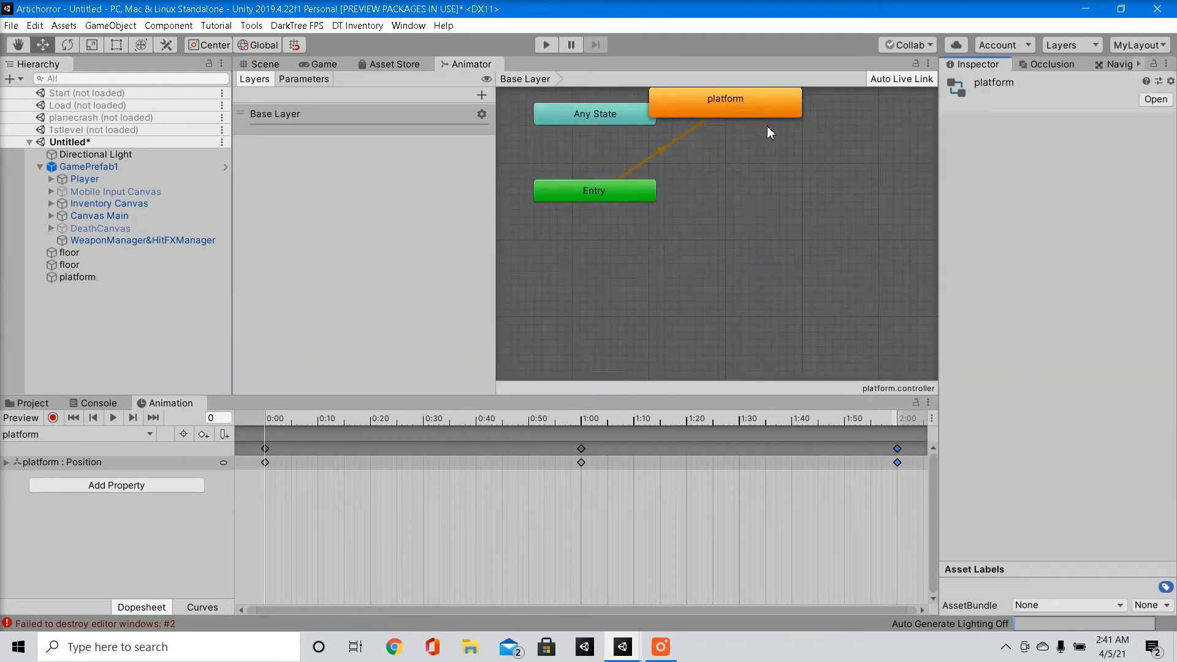
{"action": "left_click", "coordinate": [759, 113]}
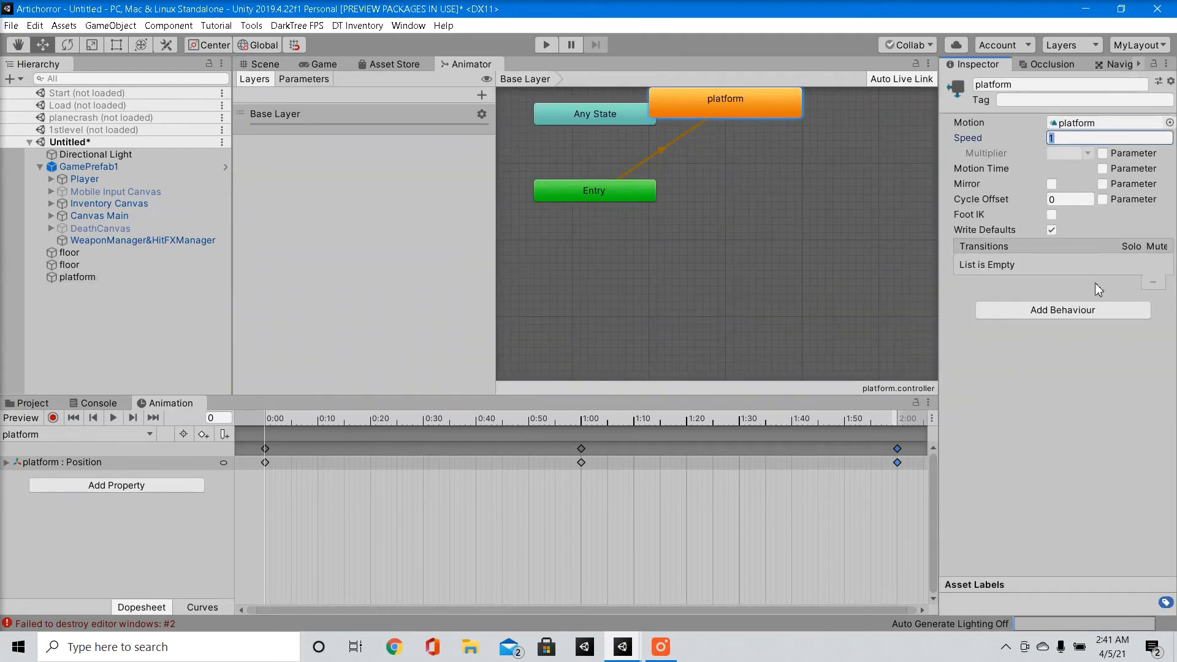
{"action": "type", "text": "0.2"}
{"action": "left_click", "coordinate": [263, 65]}
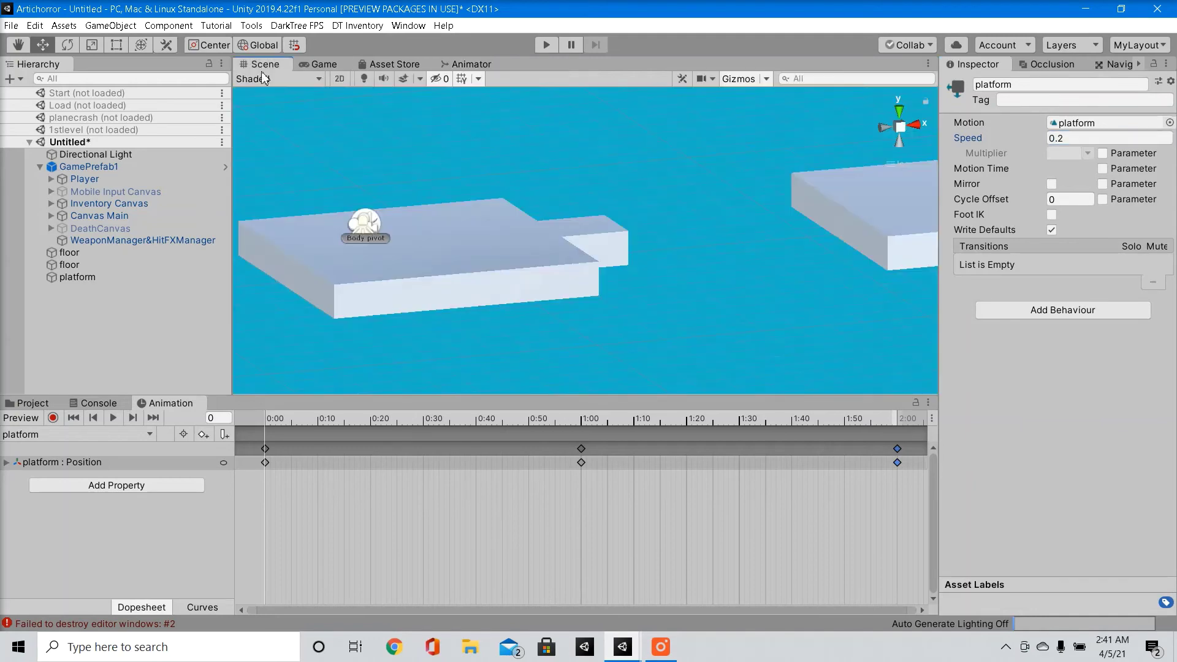
{"action": "left_click", "coordinate": [147, 331]}
- Enter play mode and walk the player toward the moving platform
{"action": "left_click_drag", "start_coordinate": [387, 196], "coordinate": [478, 244], "text": "alt"}
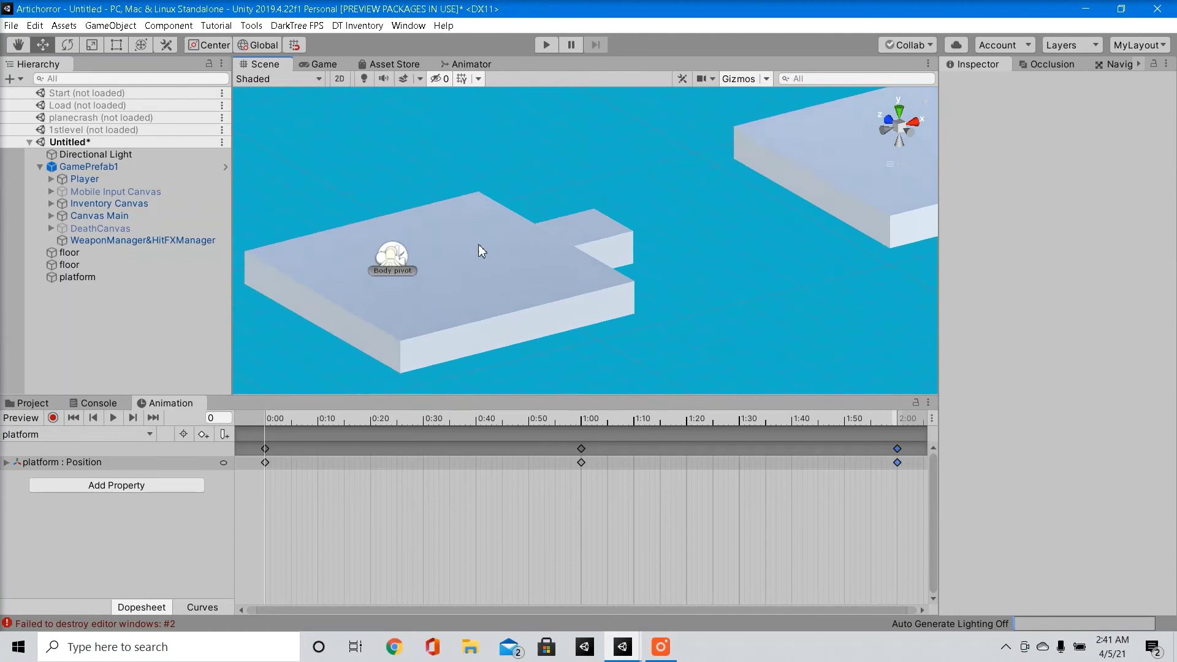
{"action": "left_click", "coordinate": [547, 45]}
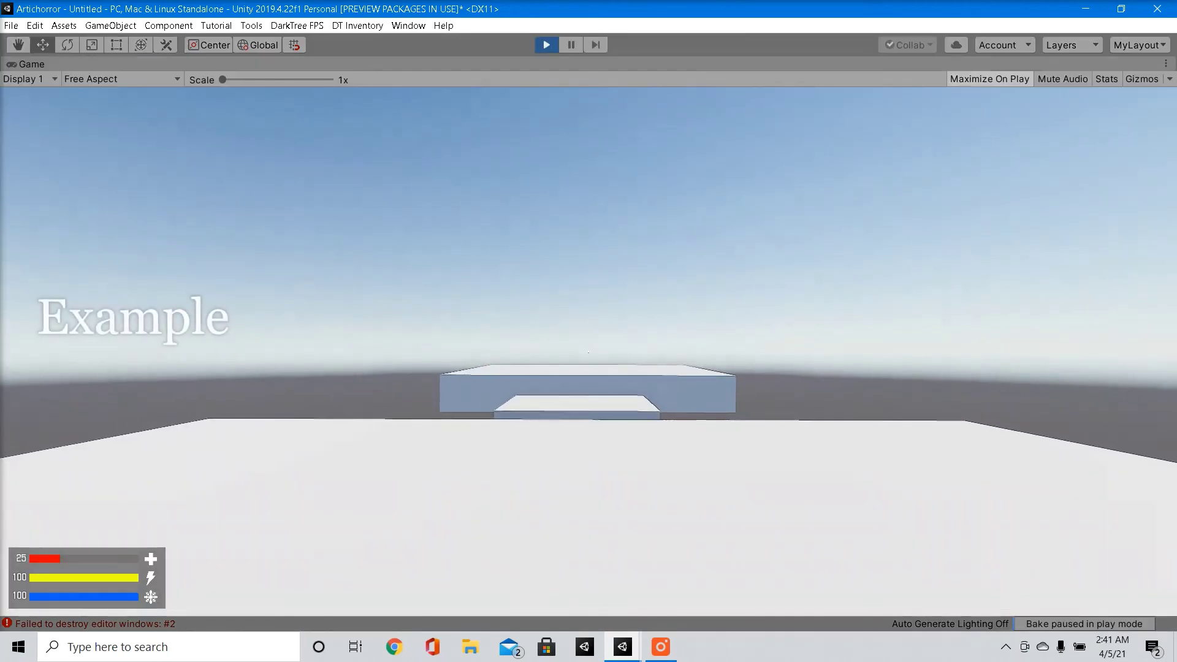
{"action": "key", "text": "shift+w"}
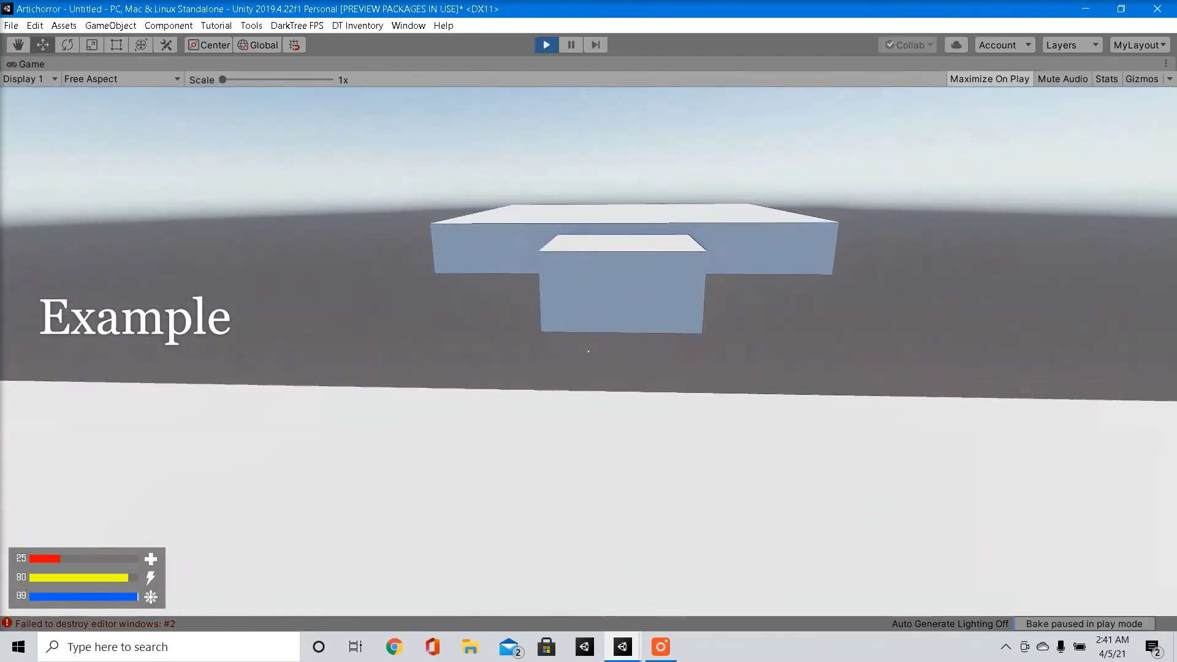
{"action": "key", "text": "w"}
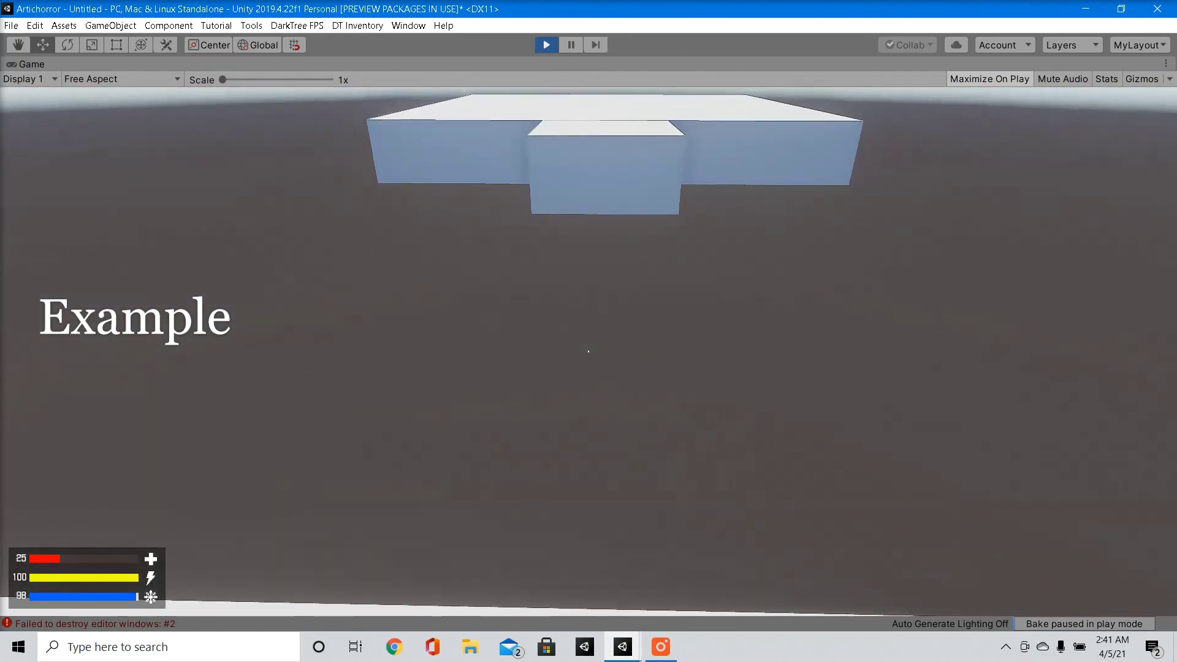
{"action": "key", "text": "w"}
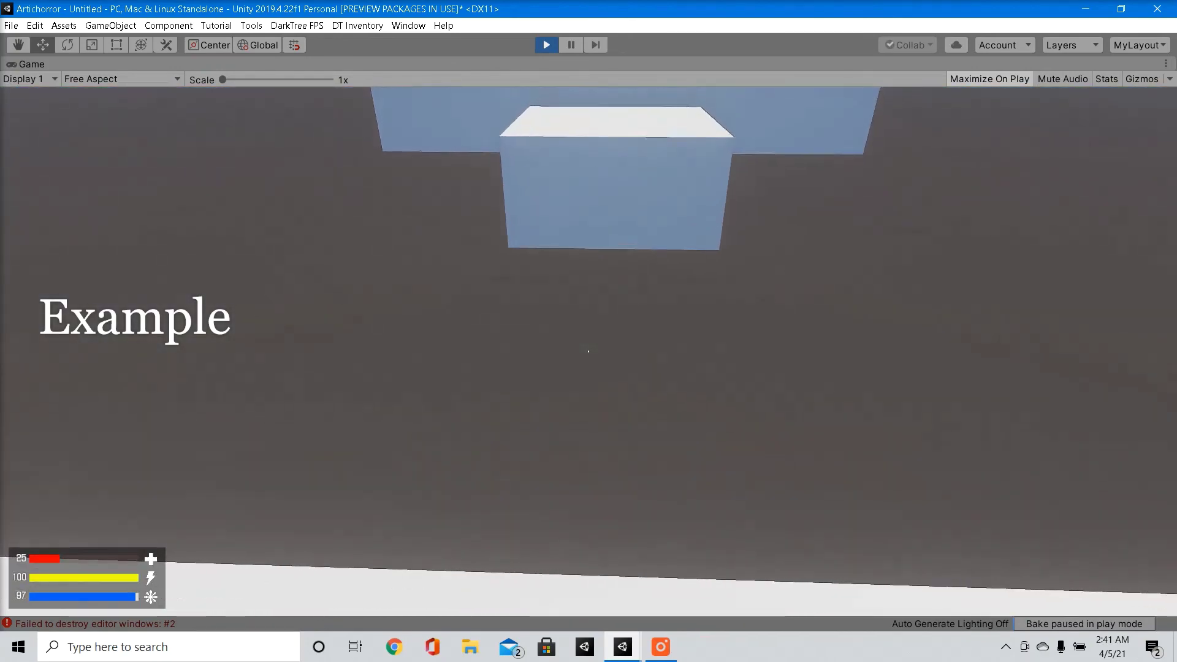
- Step onto the platform, cross over it, and walk on toward the raised white slab
{"action": "key", "text": "w"}
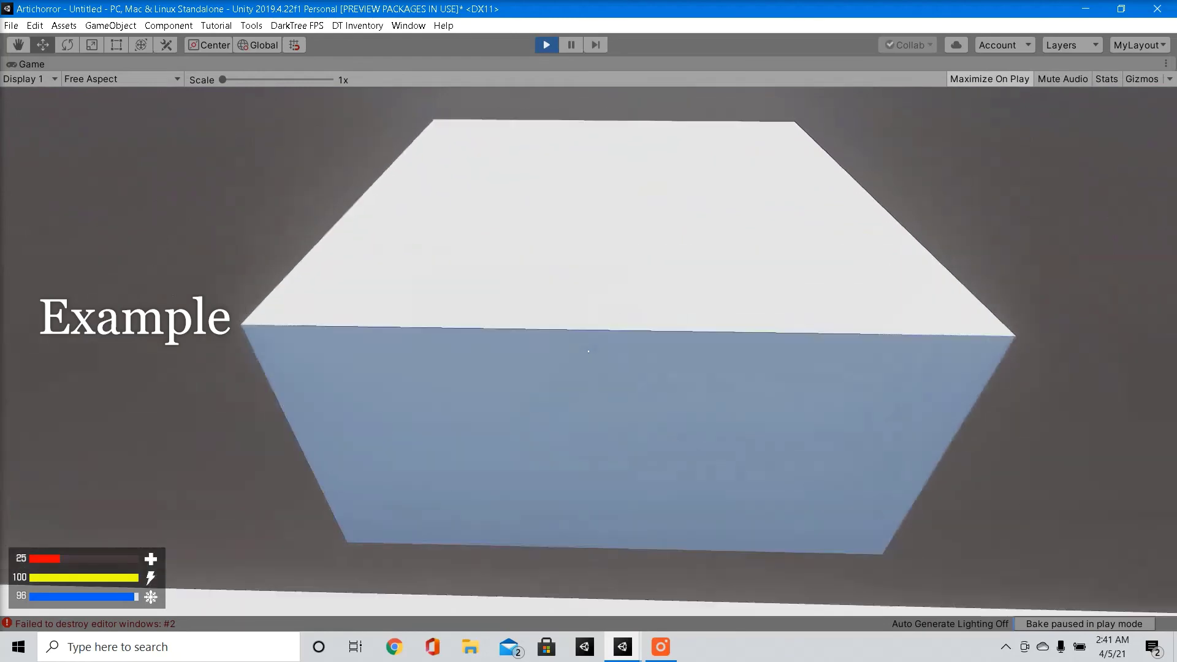
{"action": "key", "text": "w"}
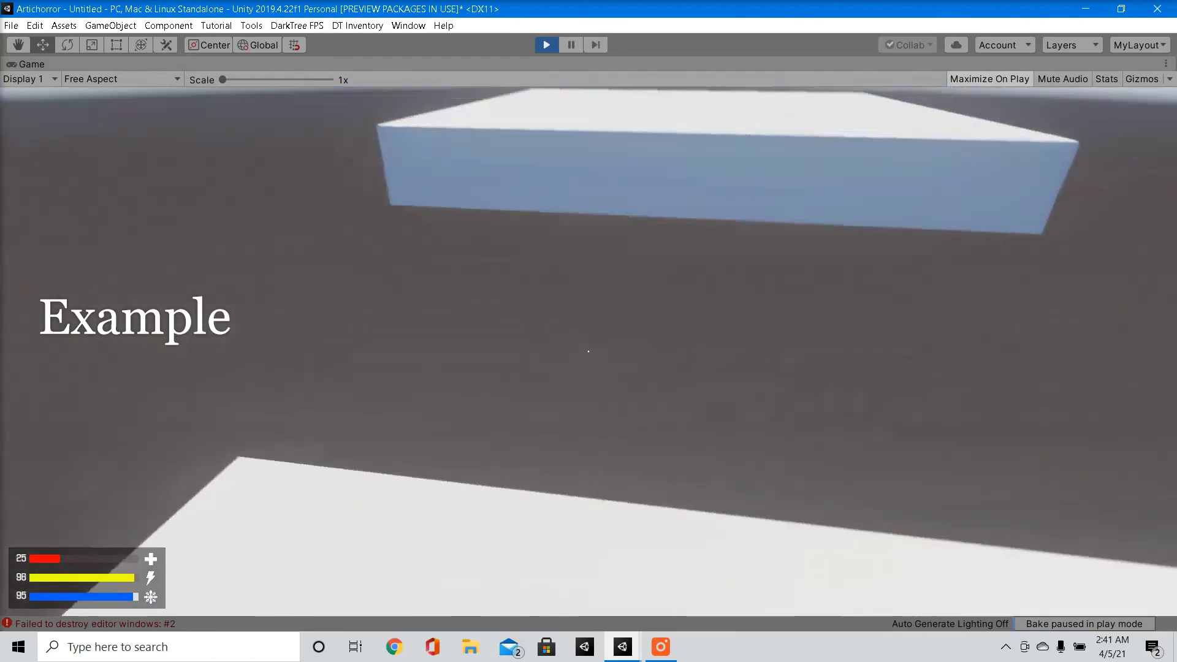
{"action": "key", "text": "w"}
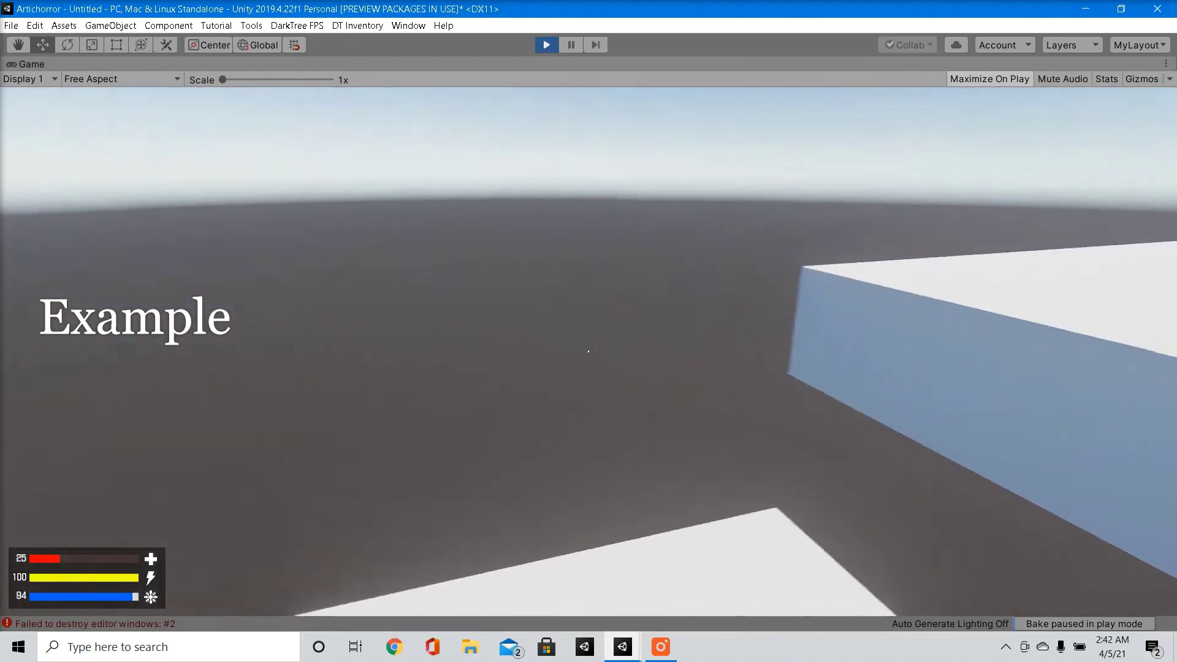
{"action": "key", "text": "w"}
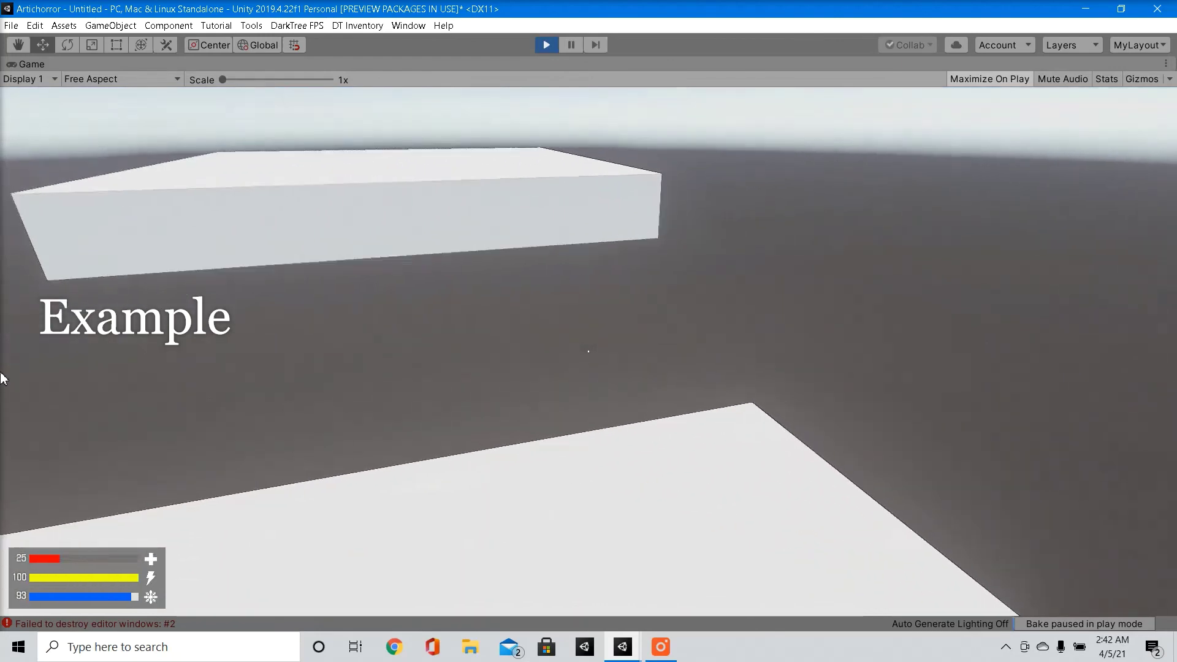
{"action": "key", "text": "w"}
{"action": "key", "text": "w"}
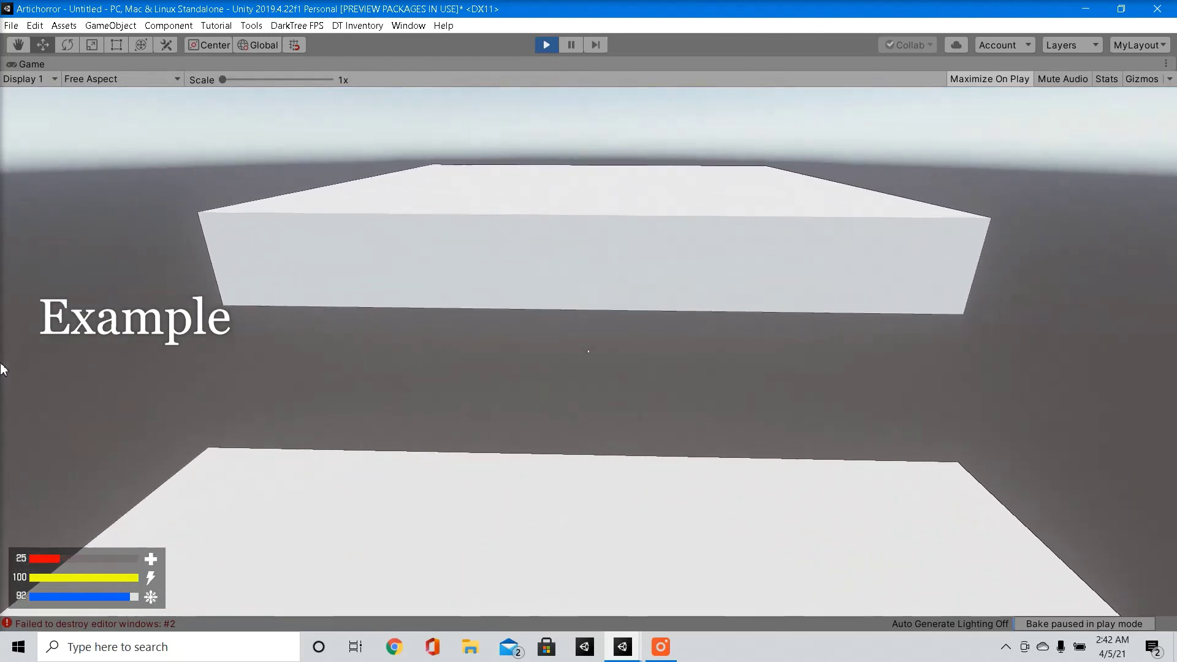
{"action": "key", "text": "w"}
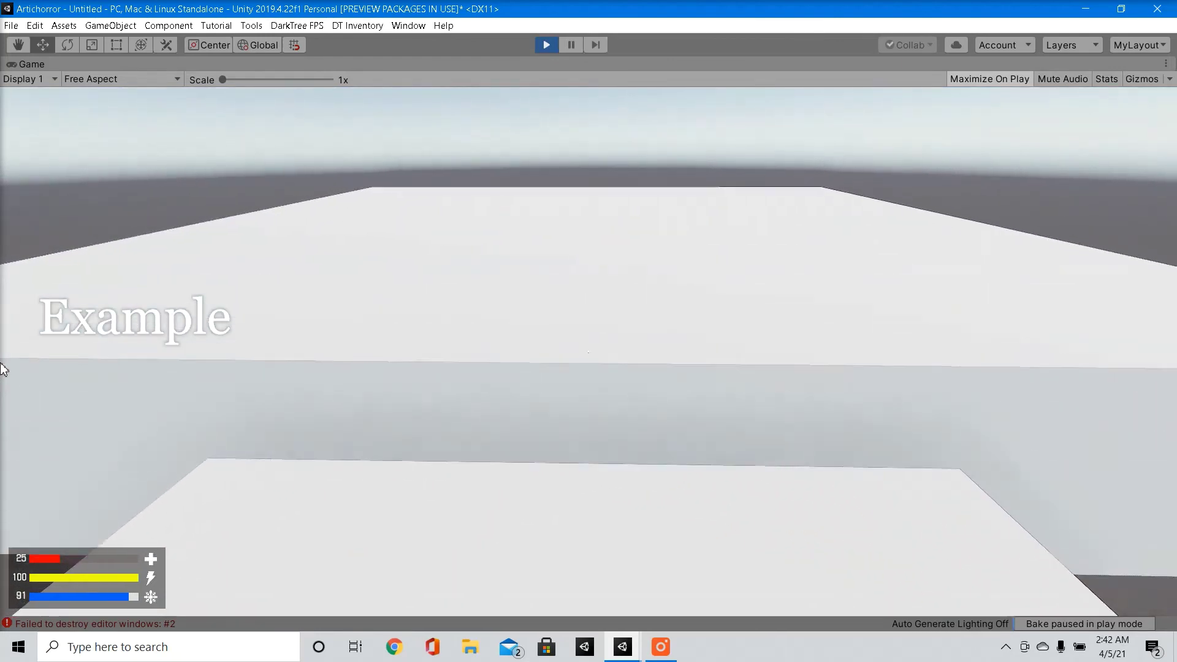